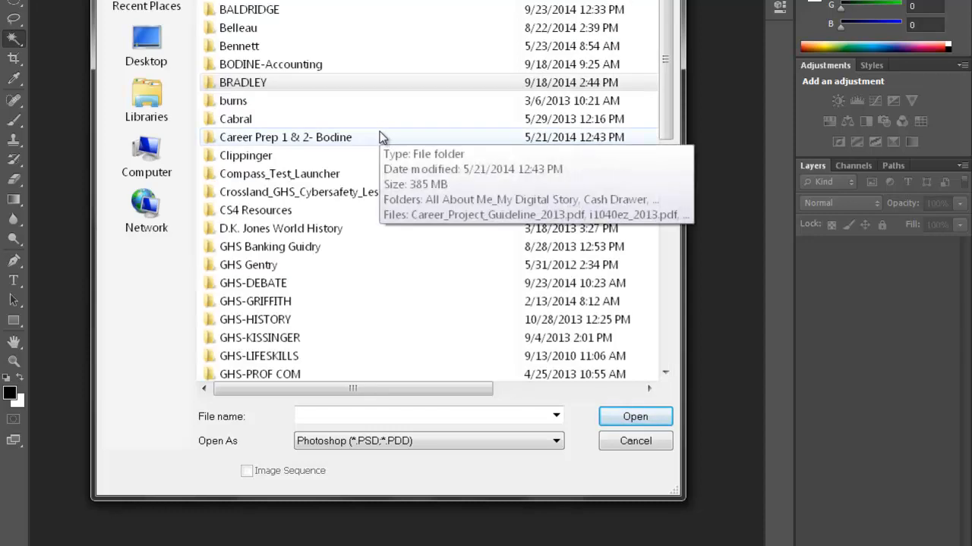
Open Start01.psd from the exercise files under the Photoshop folder inside GRAPHICS.
left_click(376, 89)
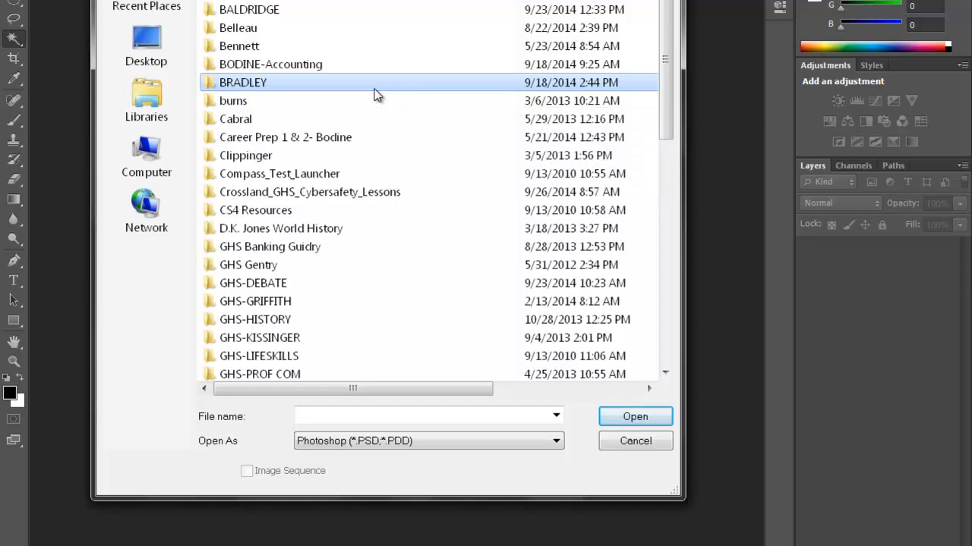
double_click(234, 85)
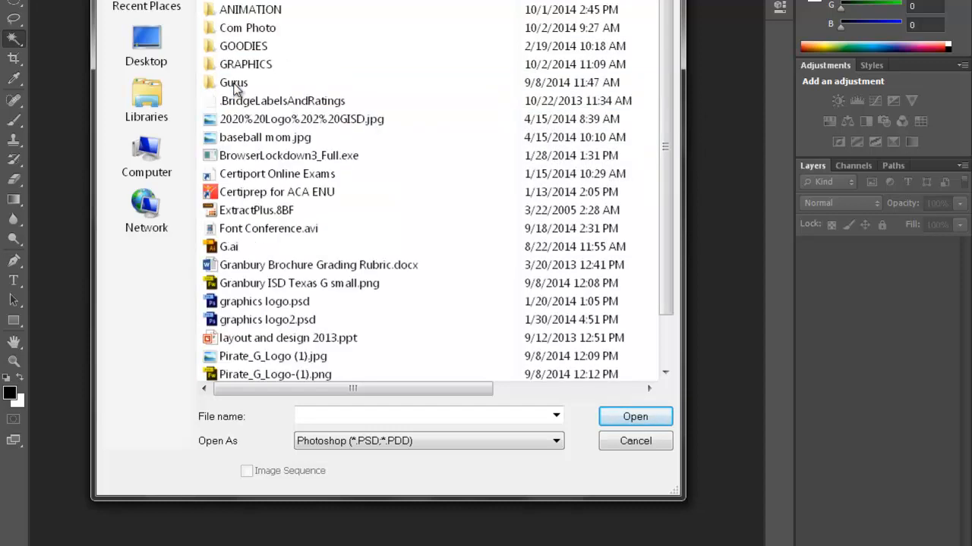
double_click(236, 68)
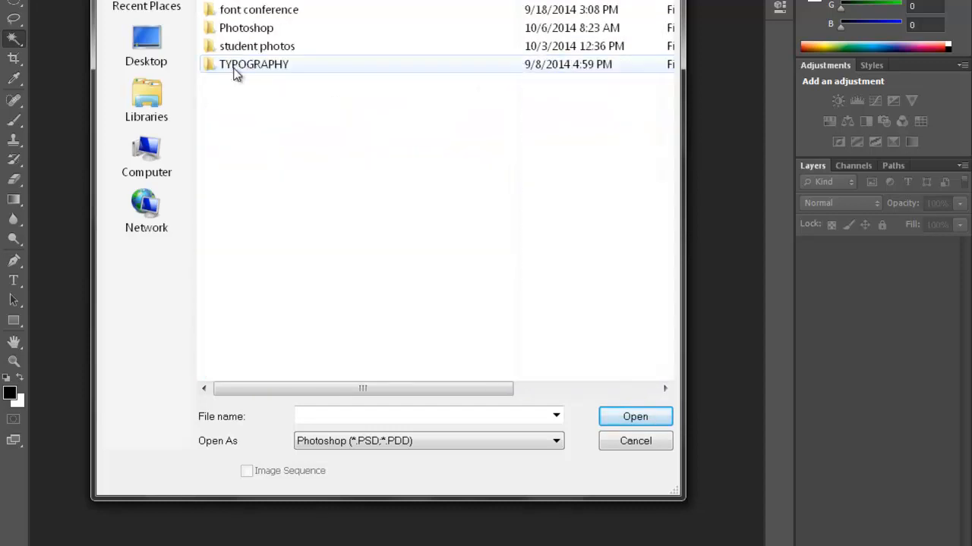
double_click(238, 29)
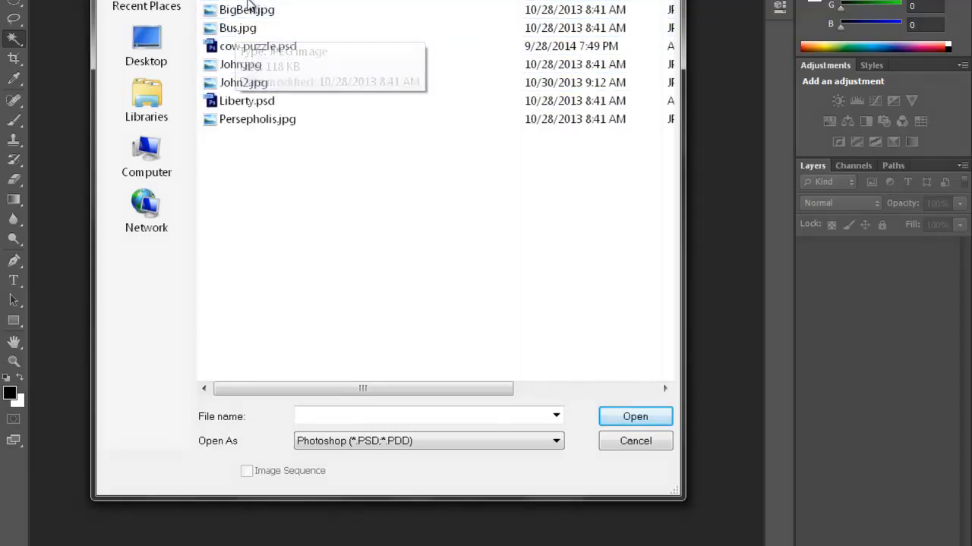
double_click(245, 2)
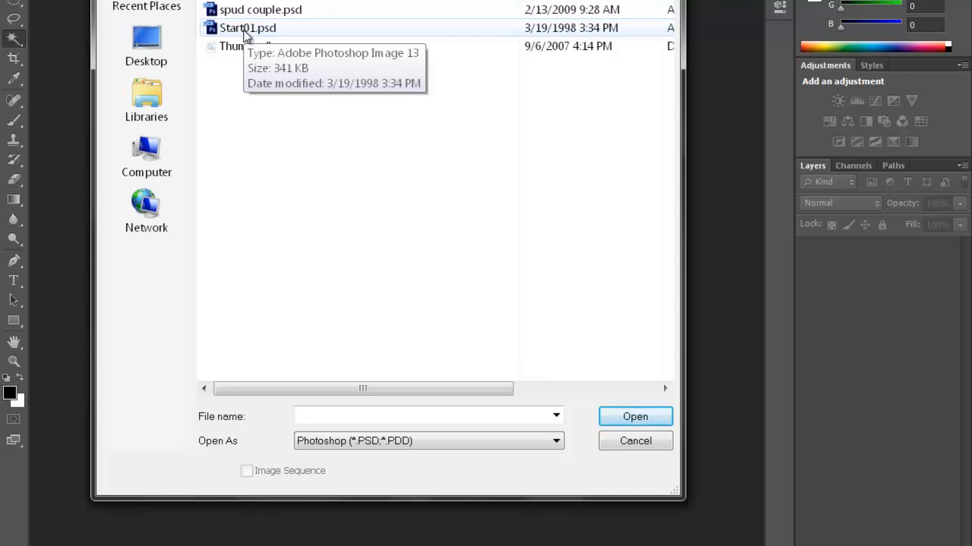
double_click(243, 31)
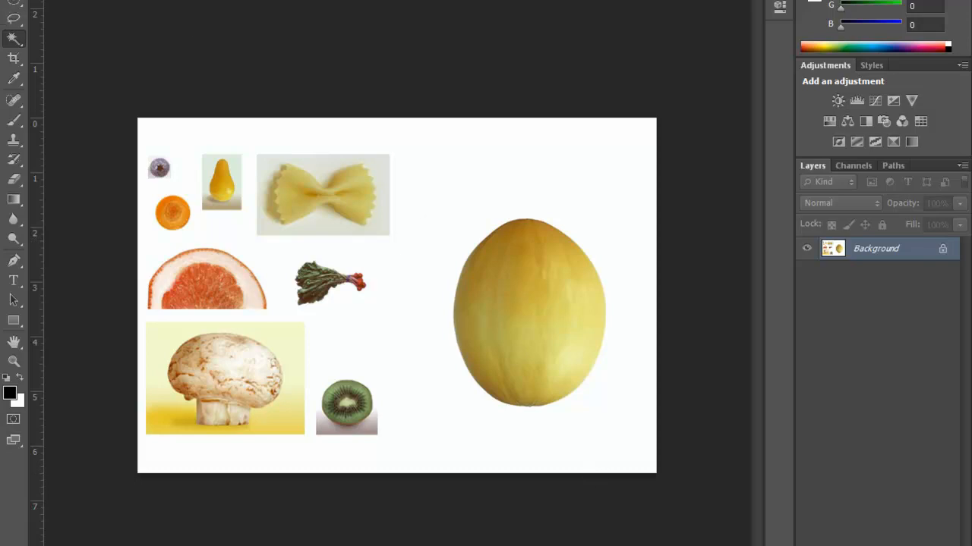
Draw a rectangular marquee selection around the melon and deselect it.
left_click(15, 4)
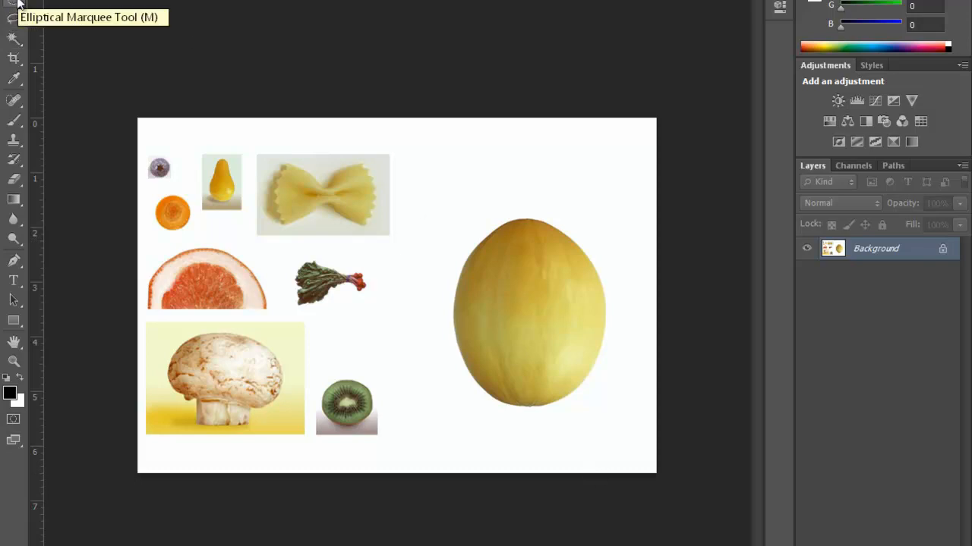
left_click_drag(15, 3, 64, 2)
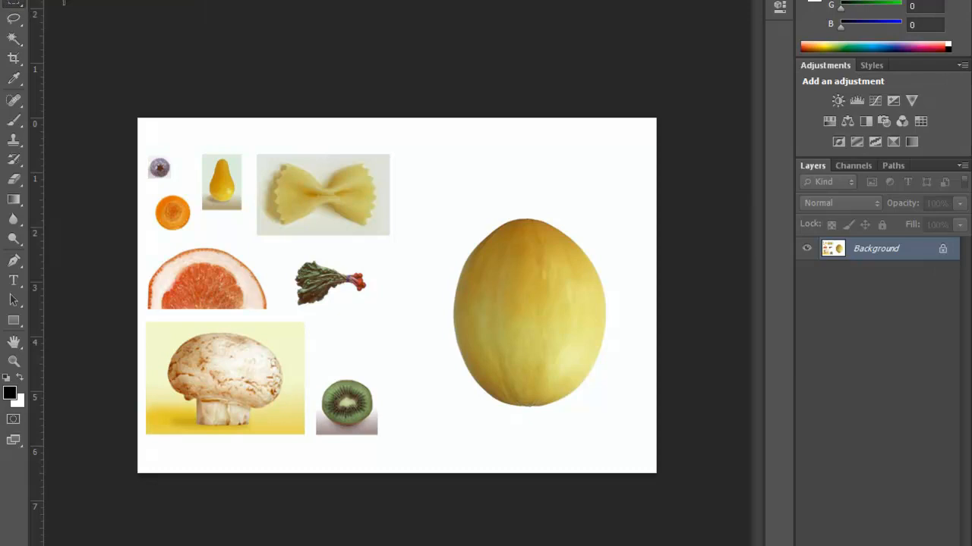
left_click(15, 4)
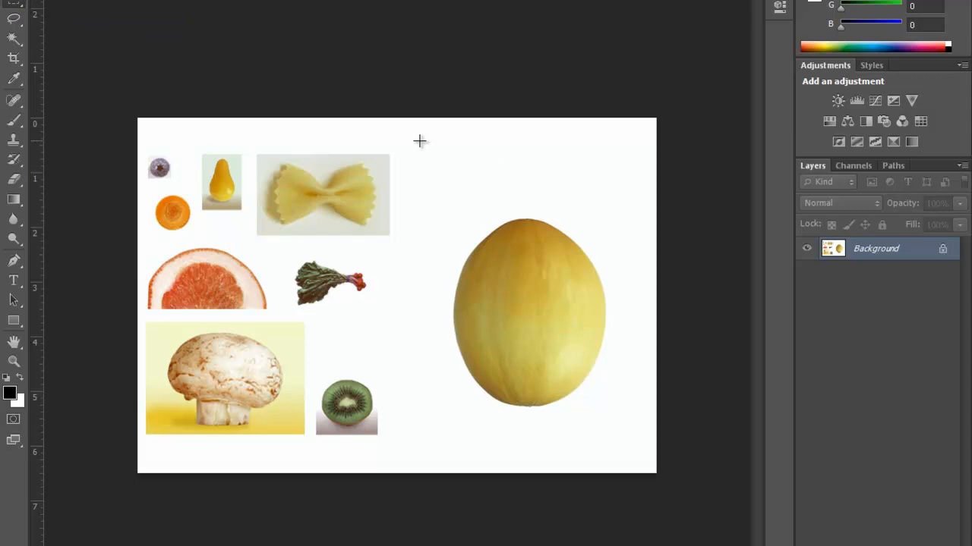
left_click_drag(421, 142, 647, 458)
key("ctrl+d")
left_click(205, 0)
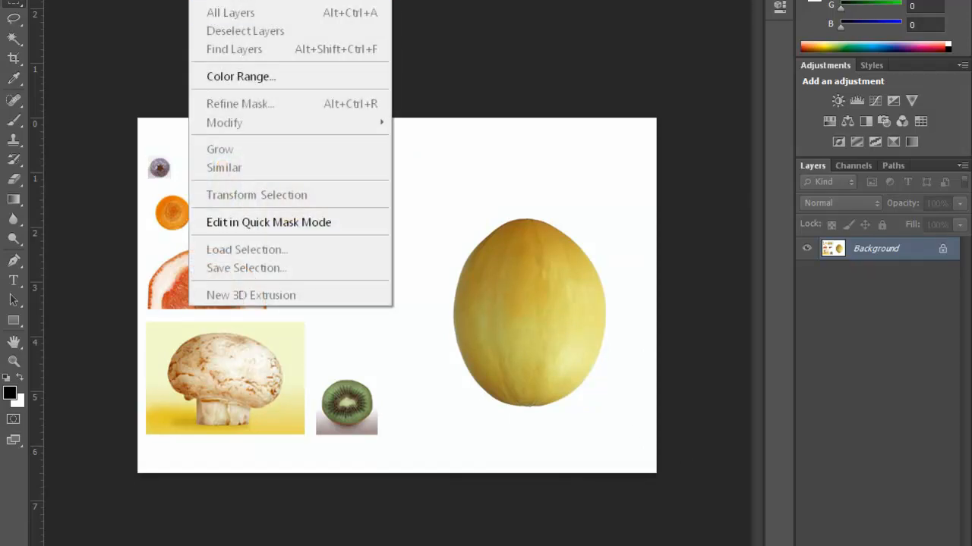
left_click(704, 394)
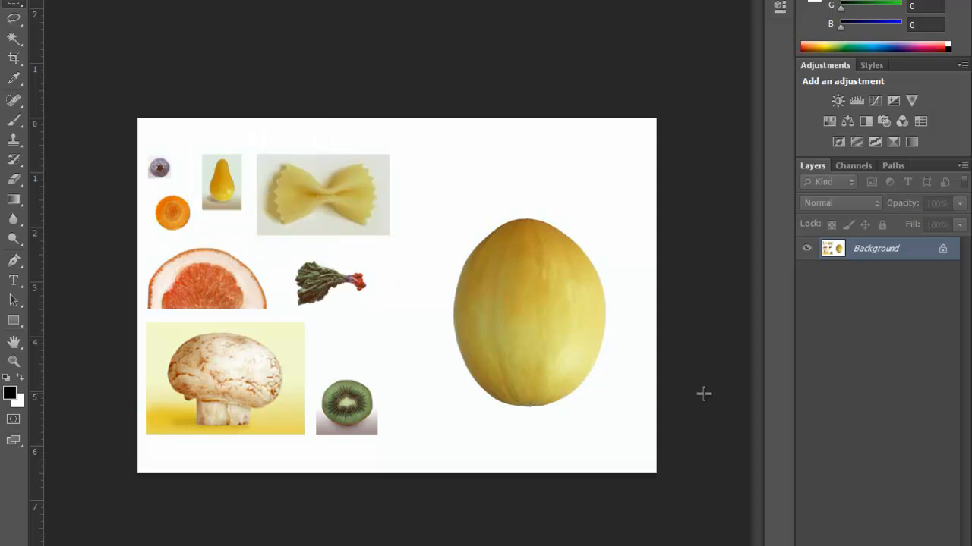
Draw an elliptical marquee selection around the melon, about 3.08 in wide and 3.56 in high.
left_click(21, 6)
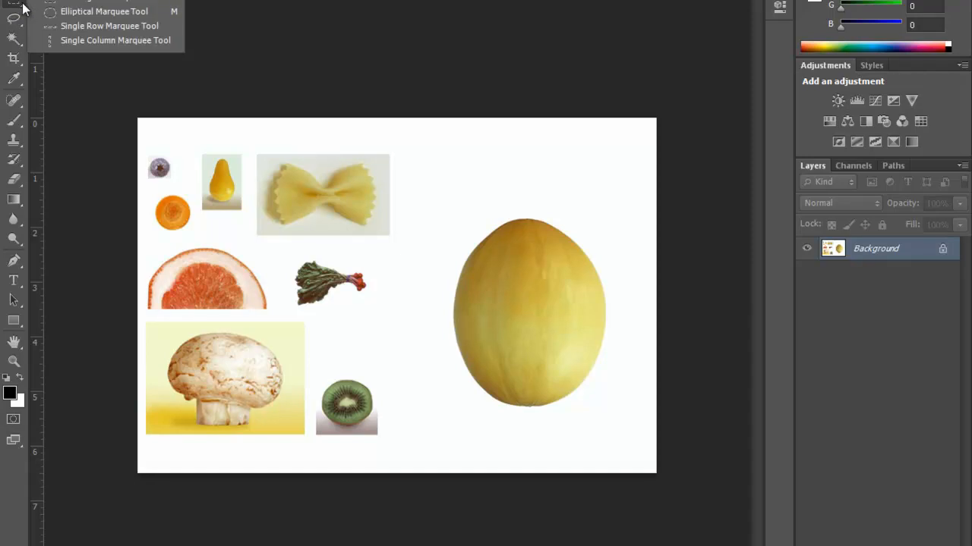
left_click(63, 14)
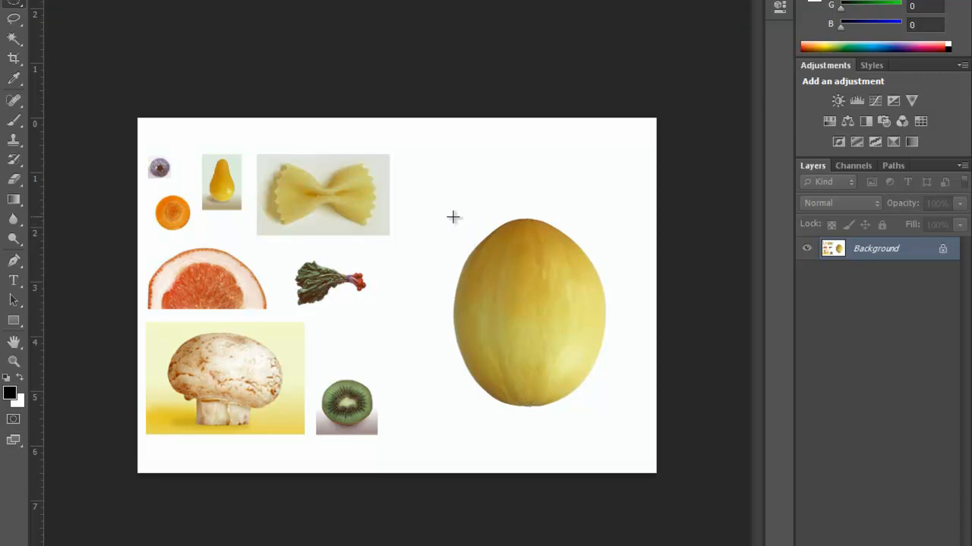
left_click_drag(452, 217, 619, 410)
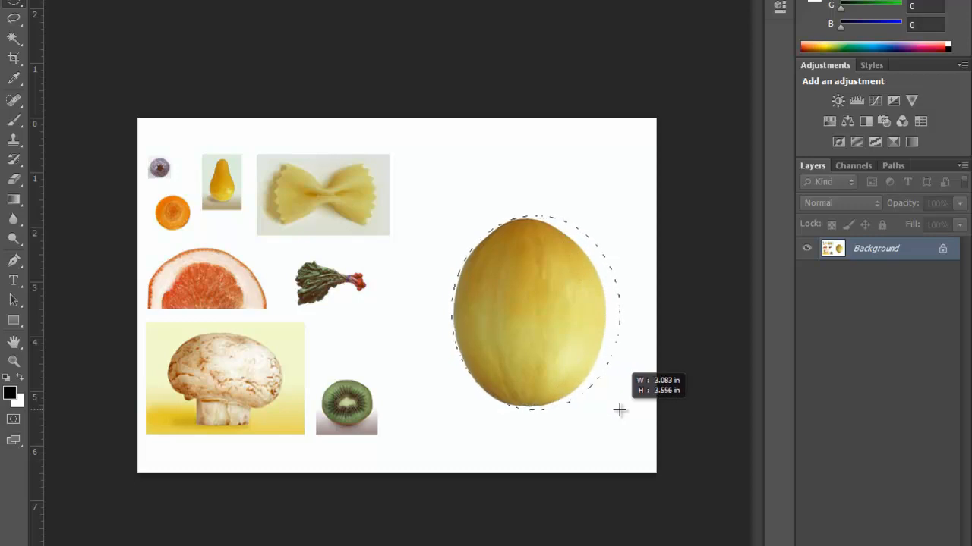
left_click_drag(620, 410, 619, 411)
left_click_drag(620, 411, 619, 410)
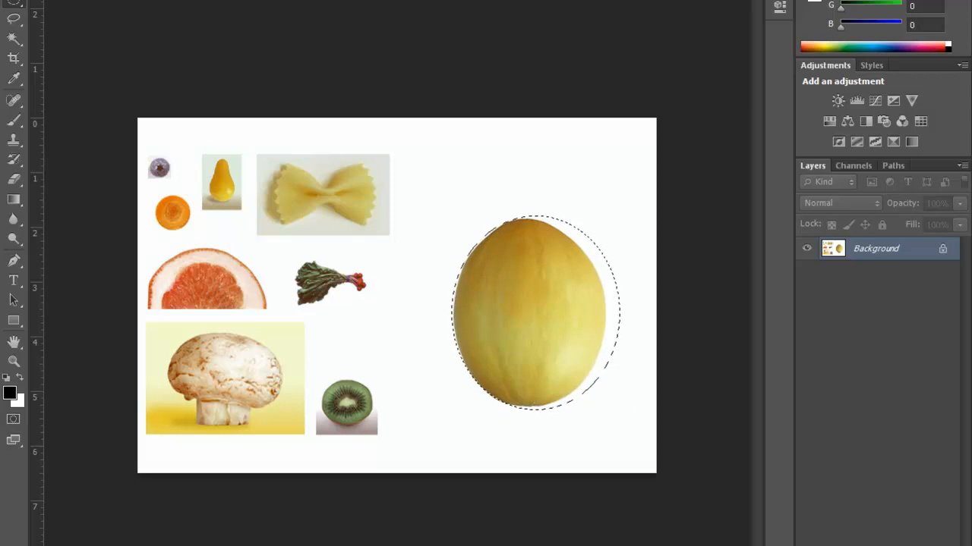
Transform the elliptical selection so its right, top and bottom edges fit the melon's outline.
left_click(207, 0)
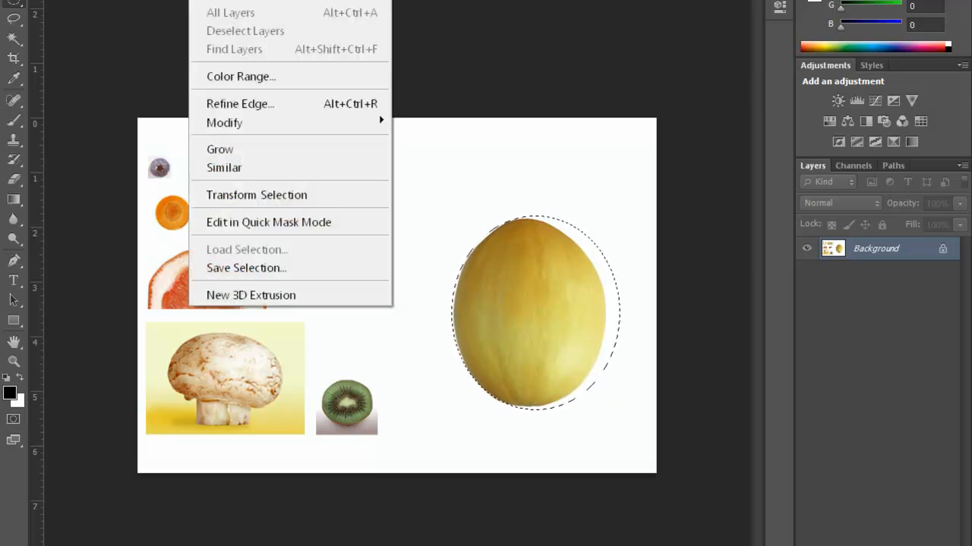
left_click(228, 197)
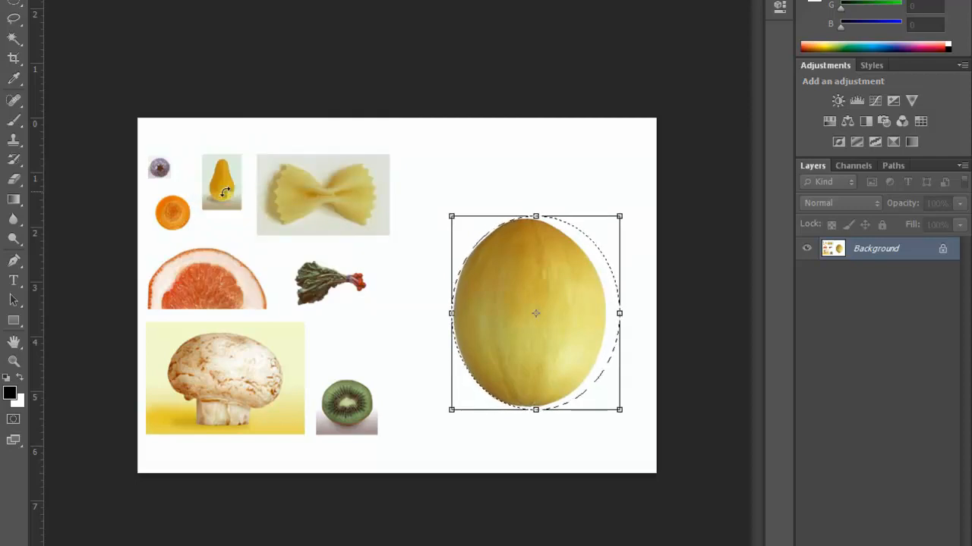
left_click_drag(619, 313, 604, 313)
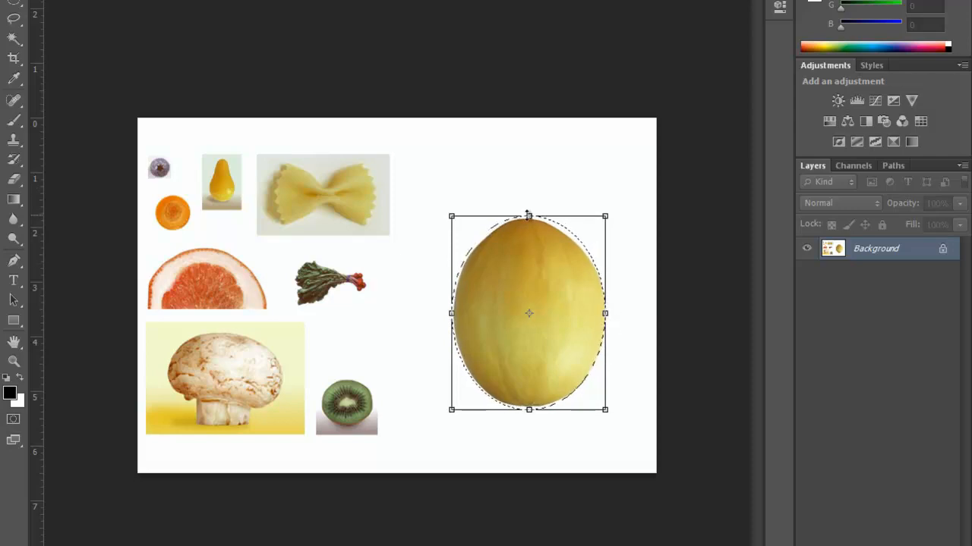
left_click_drag(528, 216, 529, 223)
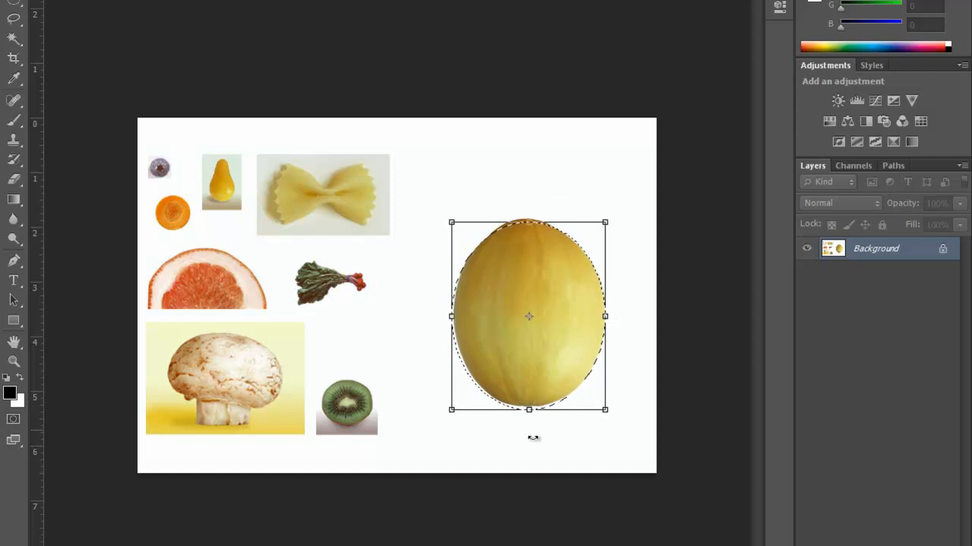
left_click_drag(529, 409, 529, 407)
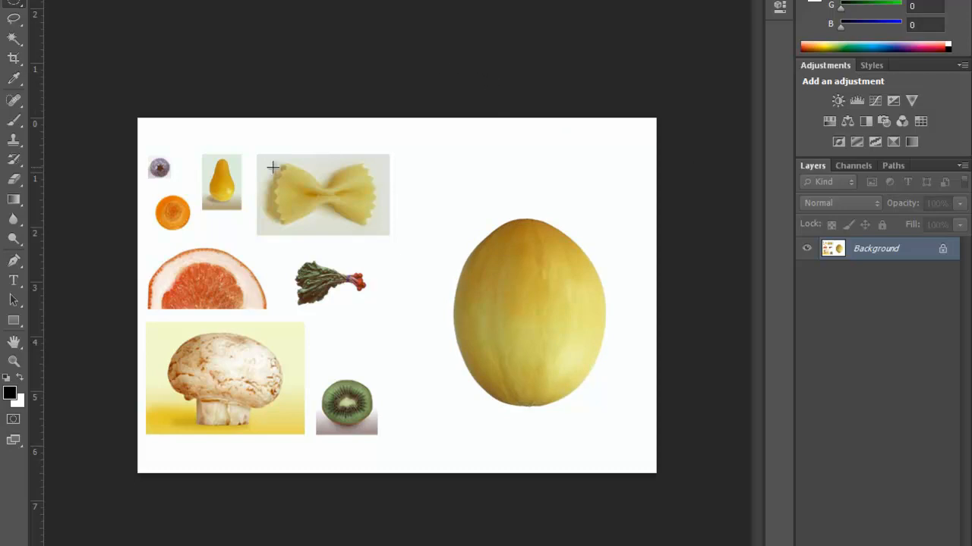
Draw an elliptical marquee selection around the blueberry in the upper-left corner of the image.
left_click(17, 361)
left_click(160, 165)
left_click(159, 166)
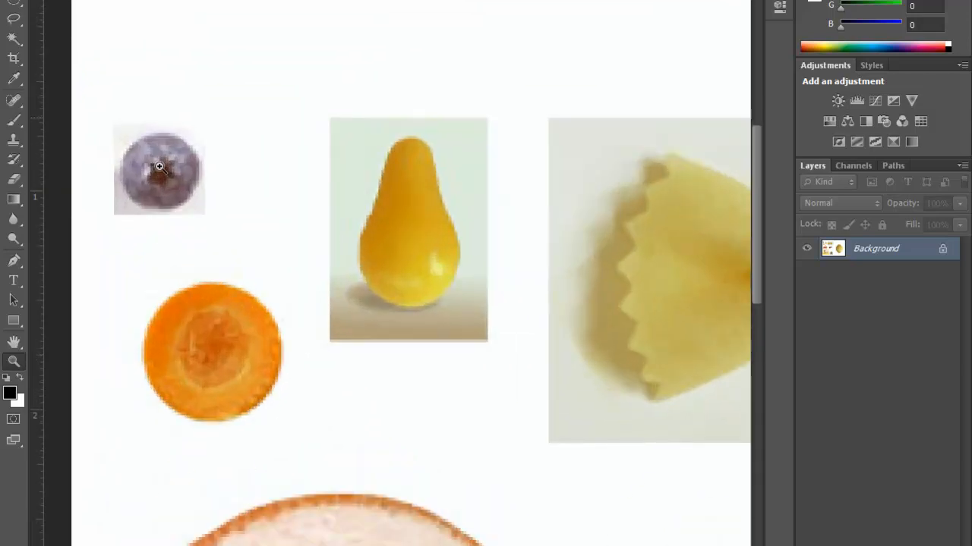
left_click(159, 166)
left_click(160, 166)
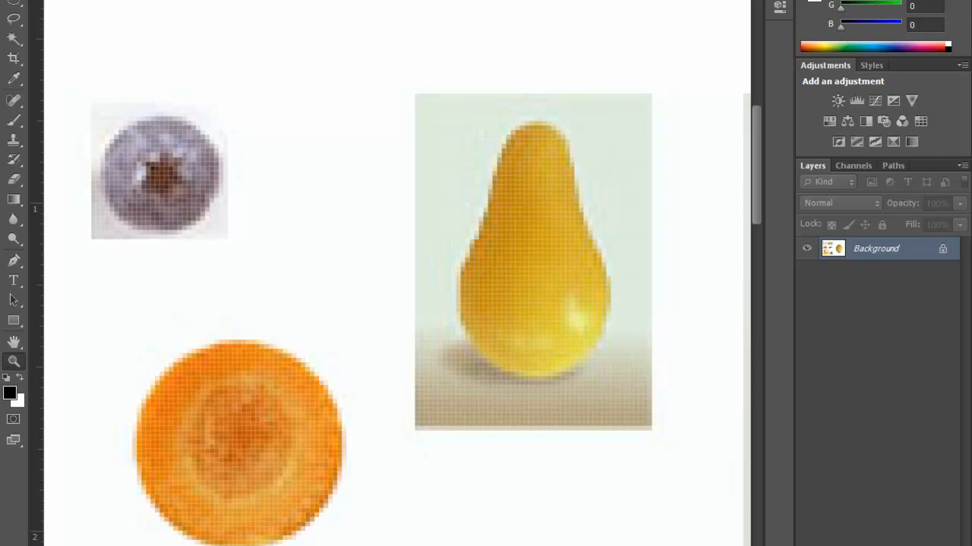
left_click(13, 4)
left_click_drag(109, 124, 220, 225)
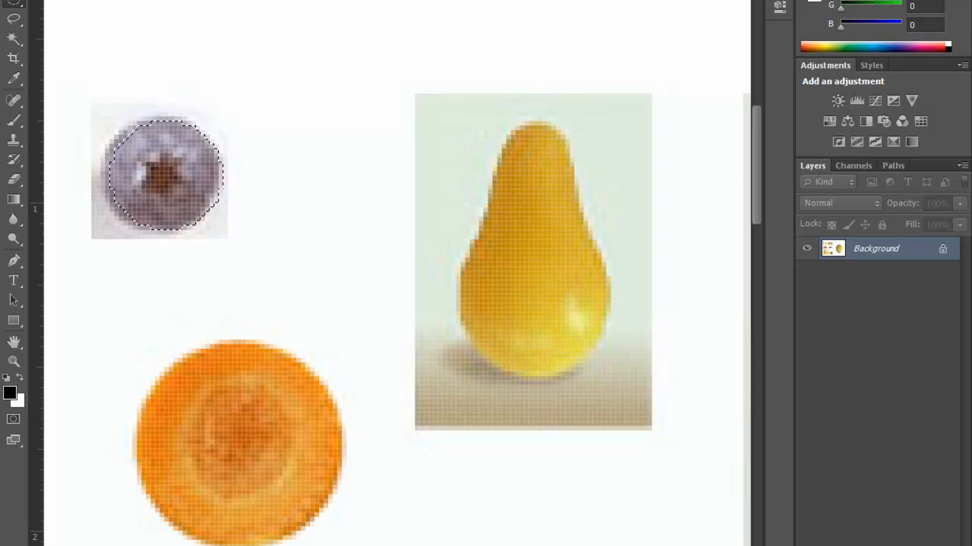
Transform the blueberry selection by shifting it slightly left to line up with the berry, and apply it.
right_click(189, 203)
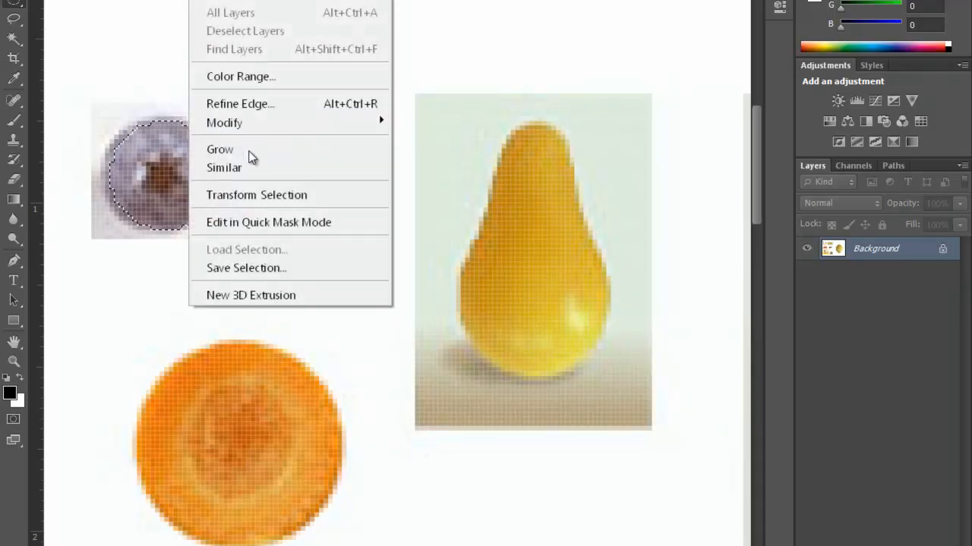
left_click(254, 197)
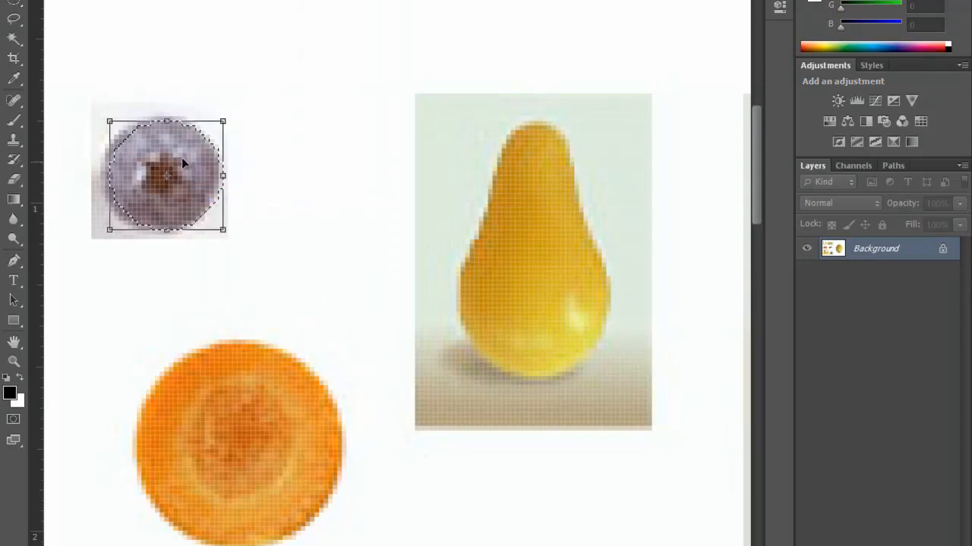
key("Left")
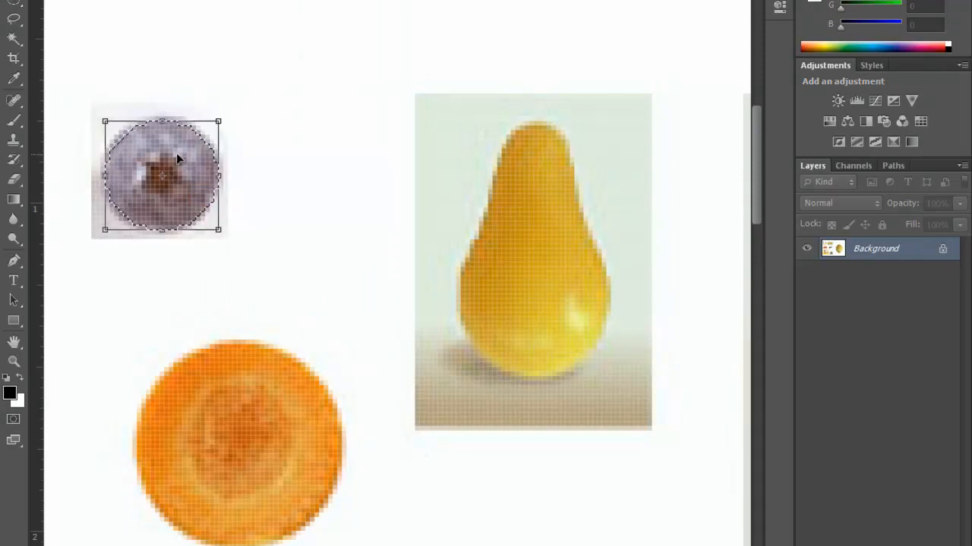
key("Return")
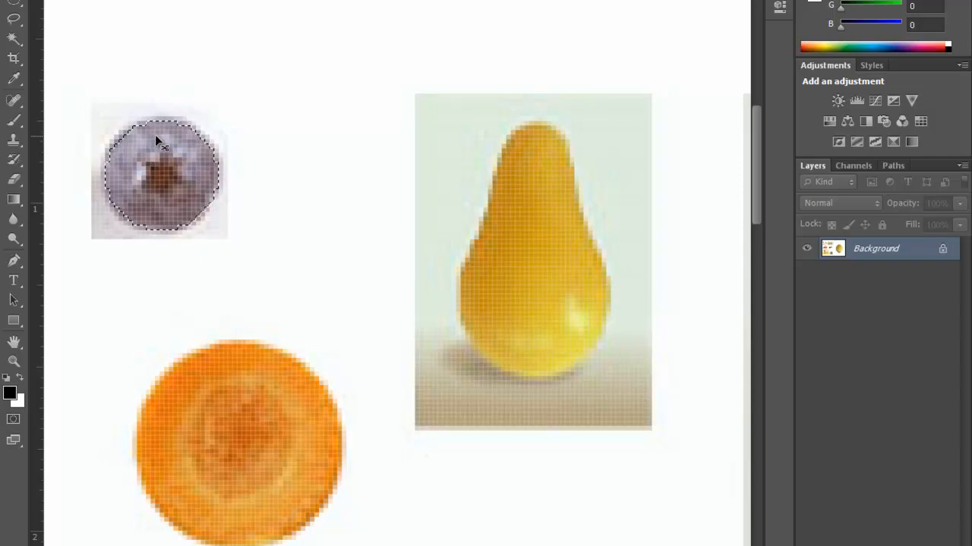
Move the selected blueberry onto the centre of the carrot slice and deselect it.
left_click_drag(156, 136, 231, 400)
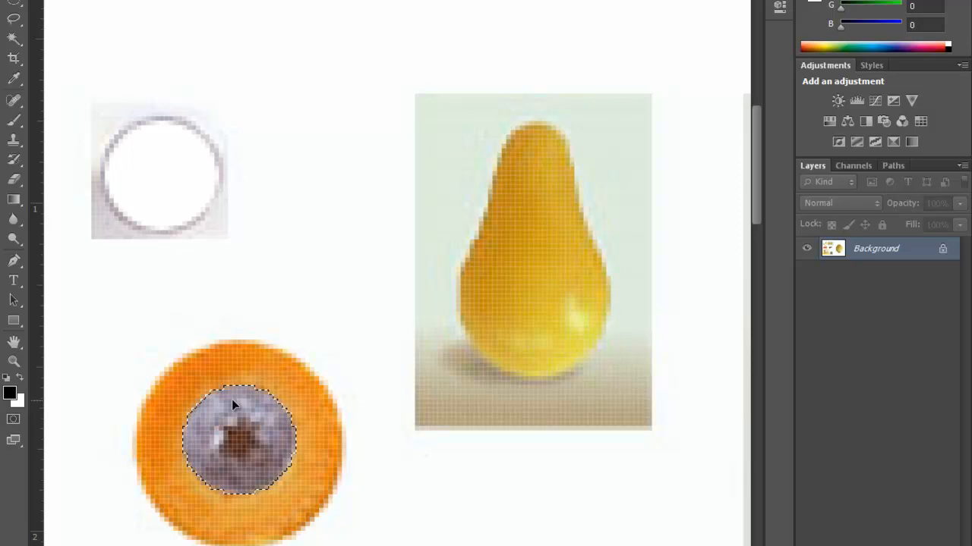
key("ctrl+d")
Try reselecting the blueberry with an elliptical marquee and moving it off the carrot slice, undo the move and deselect.
left_click(14, 7)
left_click_drag(191, 392, 291, 490)
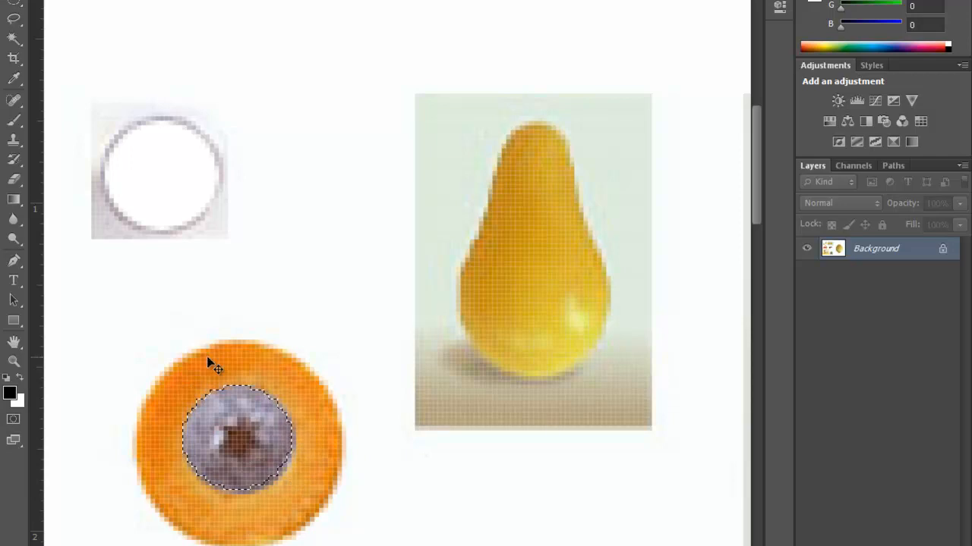
left_click_drag(251, 425, 282, 296)
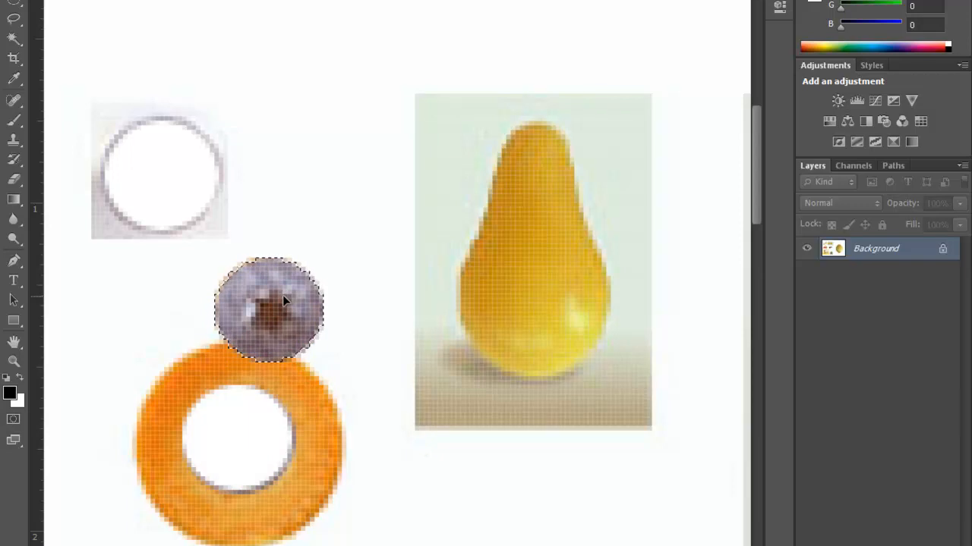
key("ctrl+z")
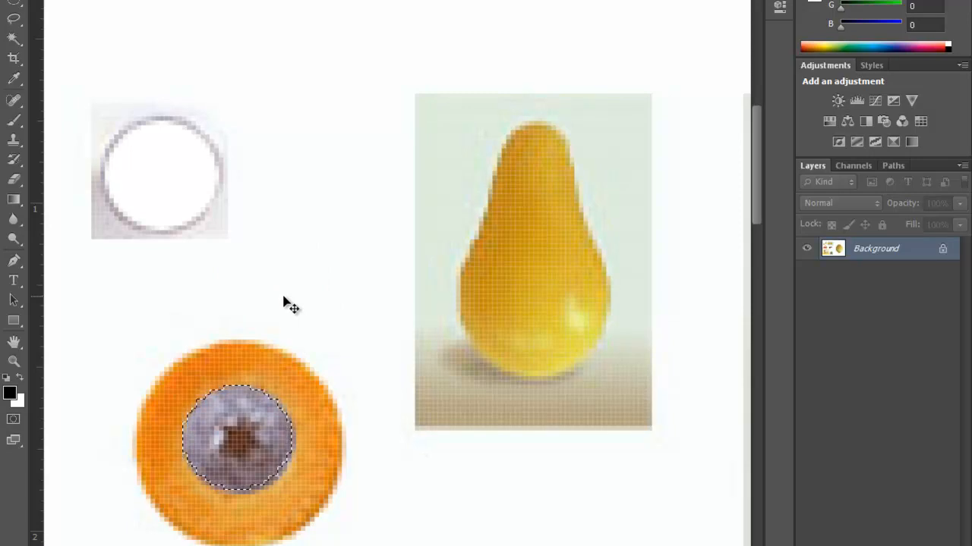
key("ctrl+d")
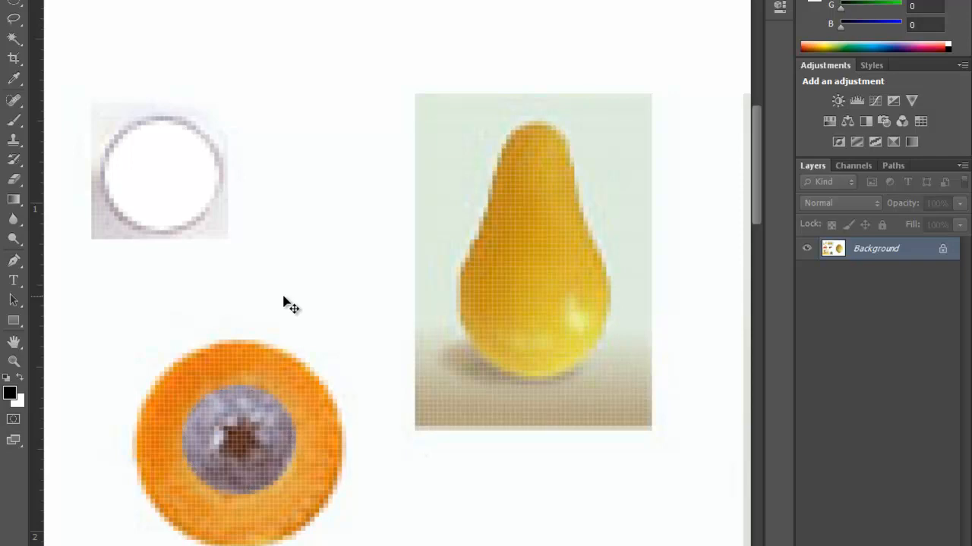
Draw an elliptical marquee selection around the whole carrot slice with the blueberry and reposition it to match the outline.
left_click(9, 4)
left_click_drag(143, 326, 347, 534)
left_click_drag(316, 433, 300, 437)
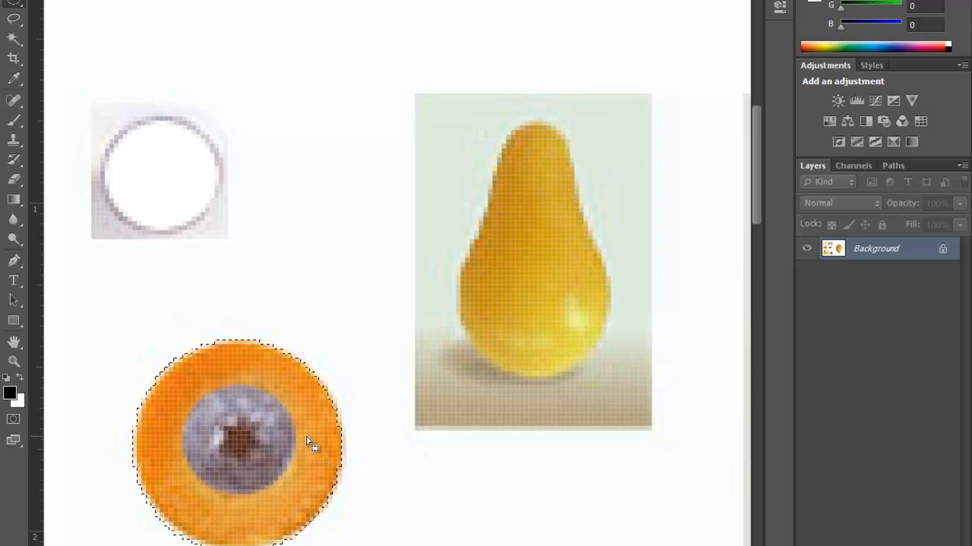
key("ctrl+0")
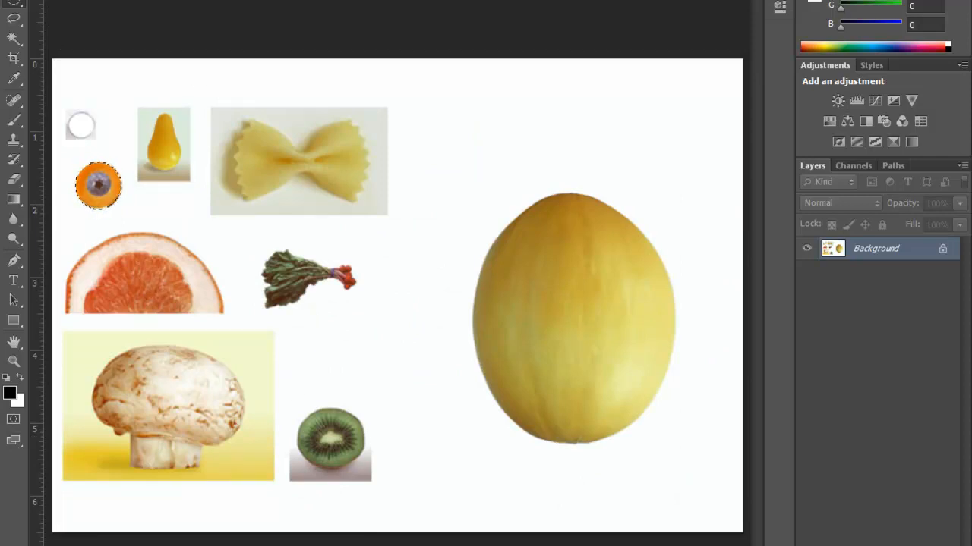
left_click(298, 0)
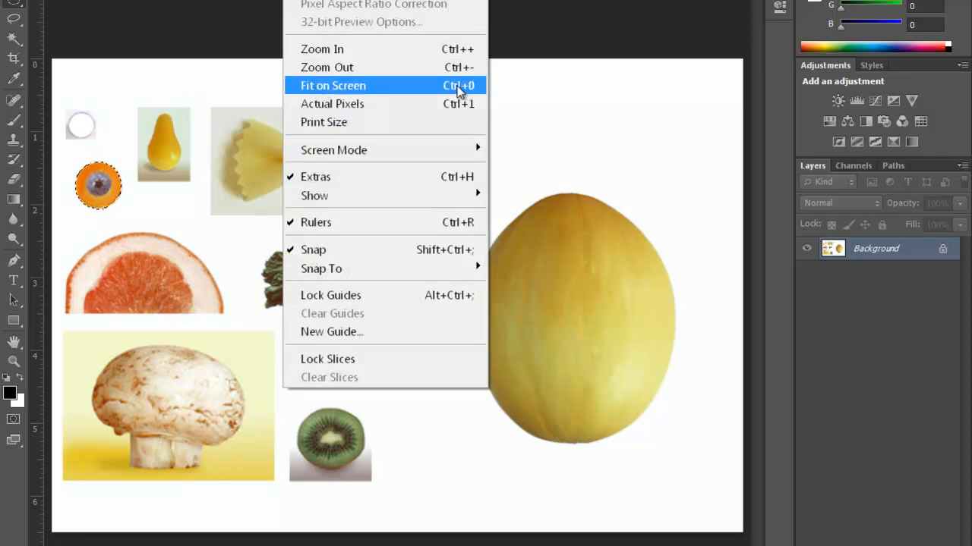
Place two copies of the selected carrot slice with blueberry side by side on the melon's upper half as eyes, and deselect.
left_click(575, 3)
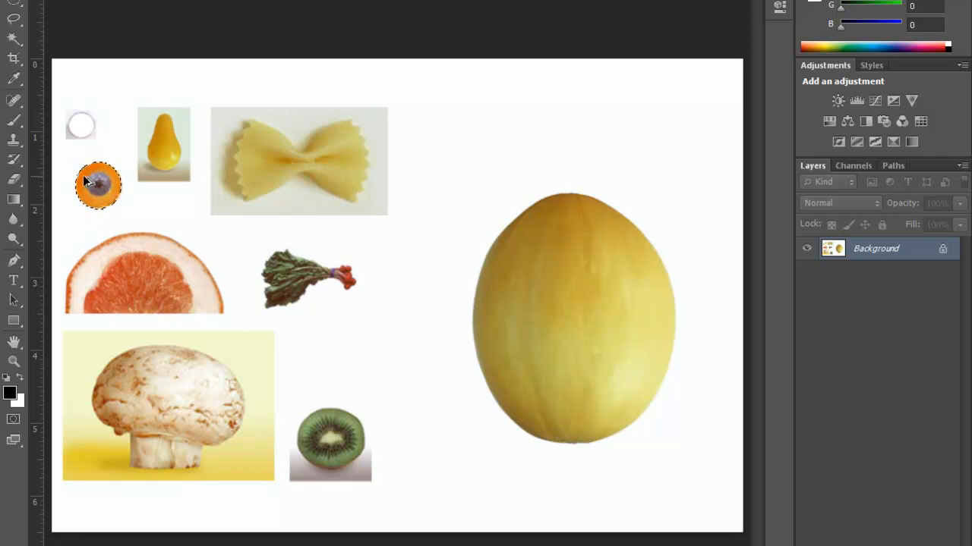
left_click_drag(86, 181, 531, 272)
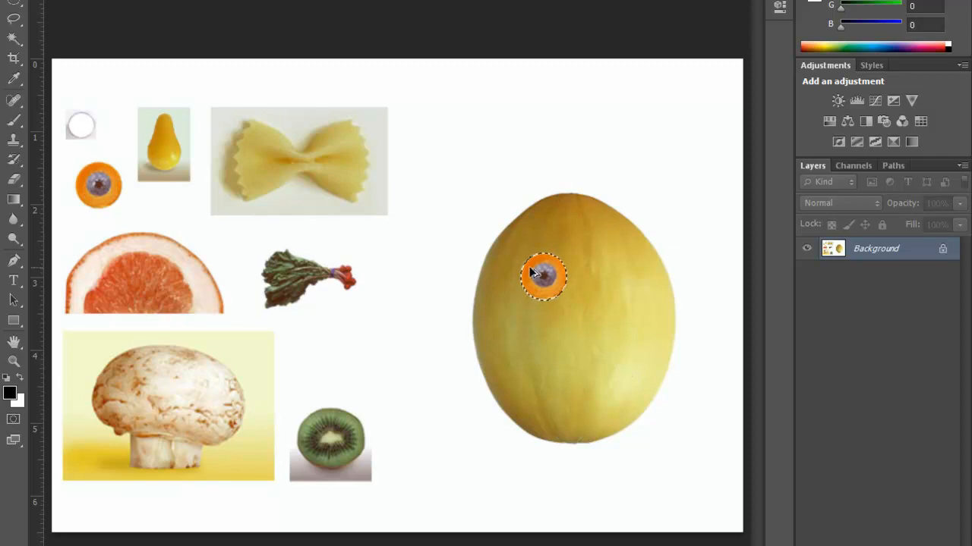
left_click_drag(538, 273, 591, 281)
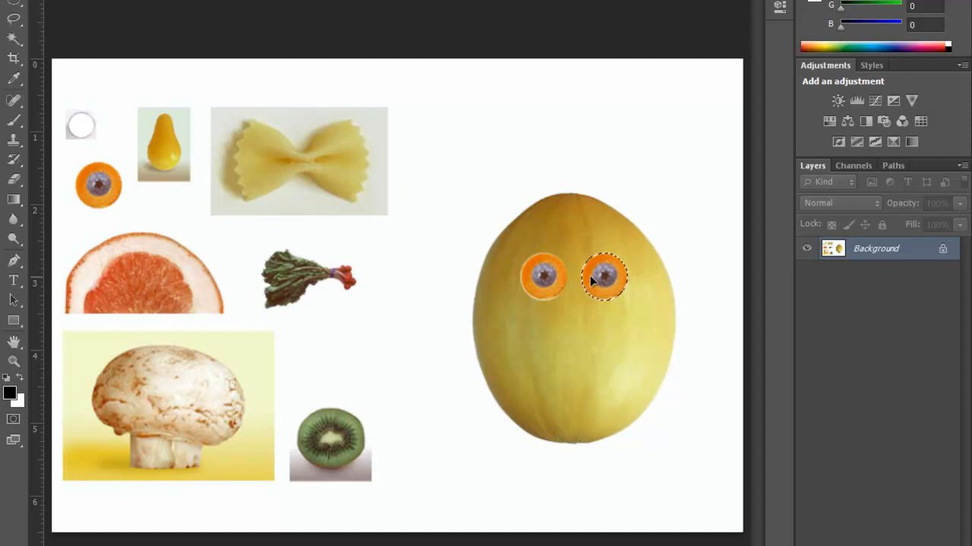
key("ctrl+d")
Select the kiwi slice with an elliptical marquee fitted to its outline, move it onto the melon's lower half as the mouth, and deselect.
left_click(14, 6)
left_click_drag(303, 406, 365, 462)
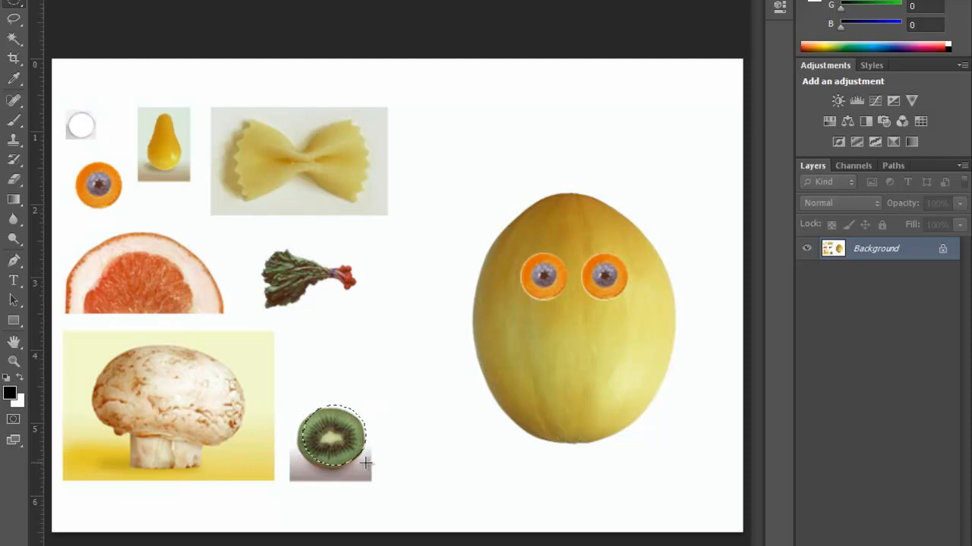
left_click_drag(345, 432, 341, 433)
left_click_drag(329, 433, 418, 389)
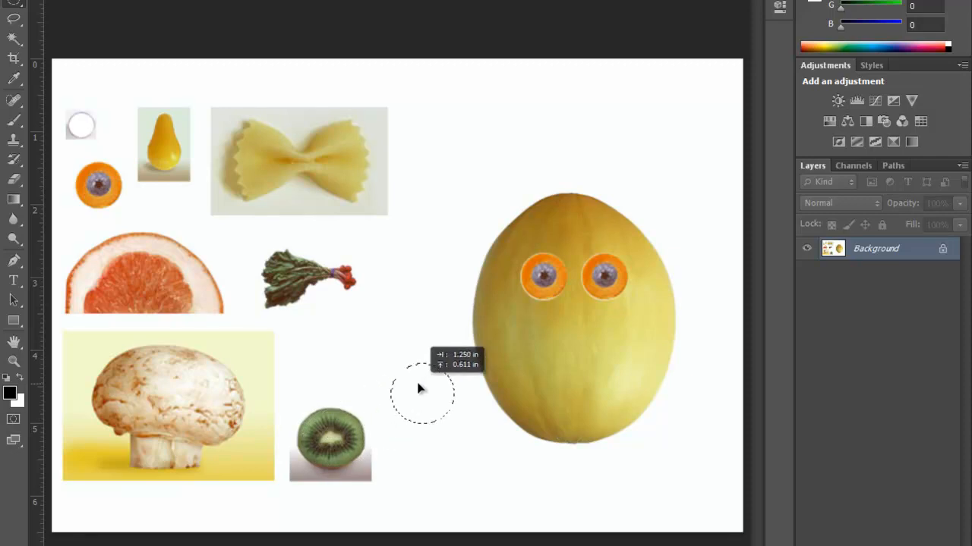
left_click_drag(418, 389, 327, 433)
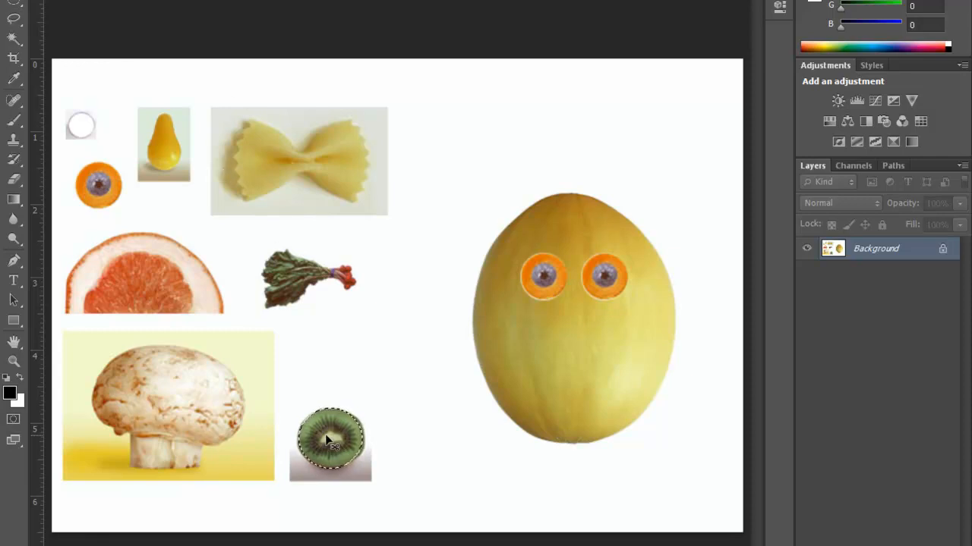
left_click_drag(328, 440, 574, 380)
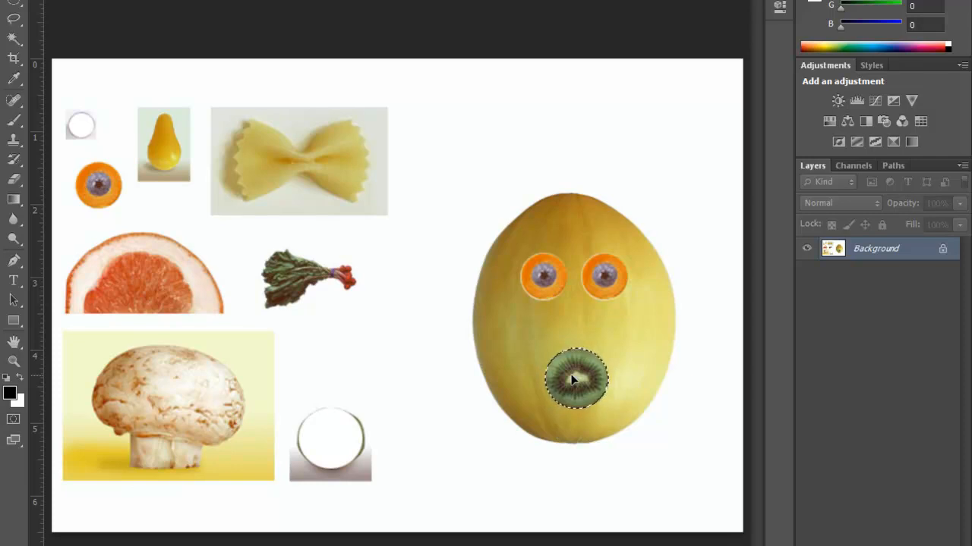
key("ctrl+d")
Select the whole yellow pear with the Magic Wand, adding its bright highlight to the selection.
left_click(14, 38)
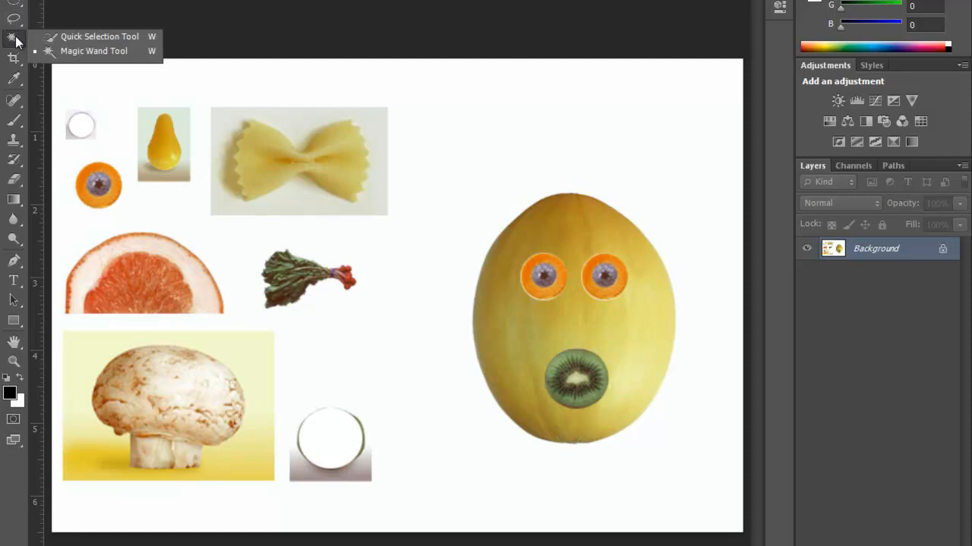
left_click(63, 51)
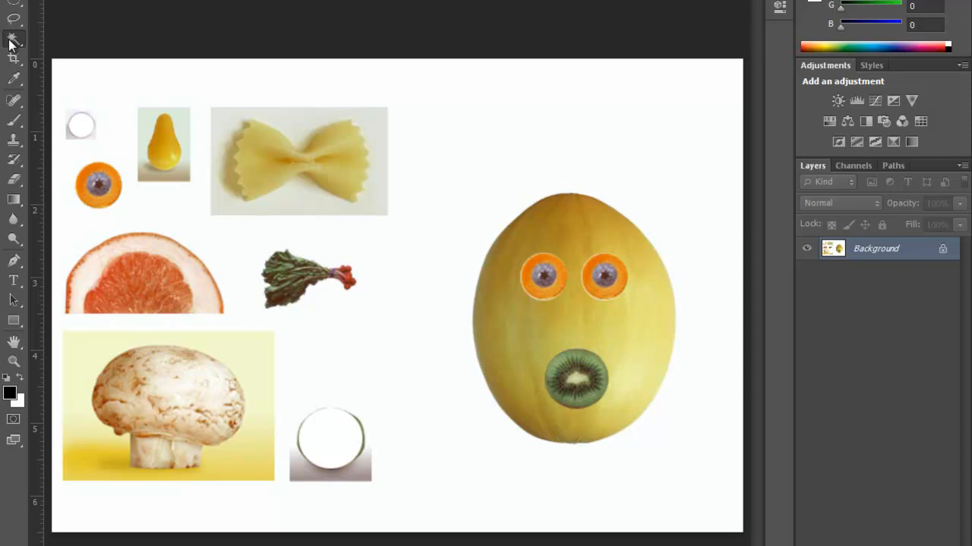
left_click(12, 362)
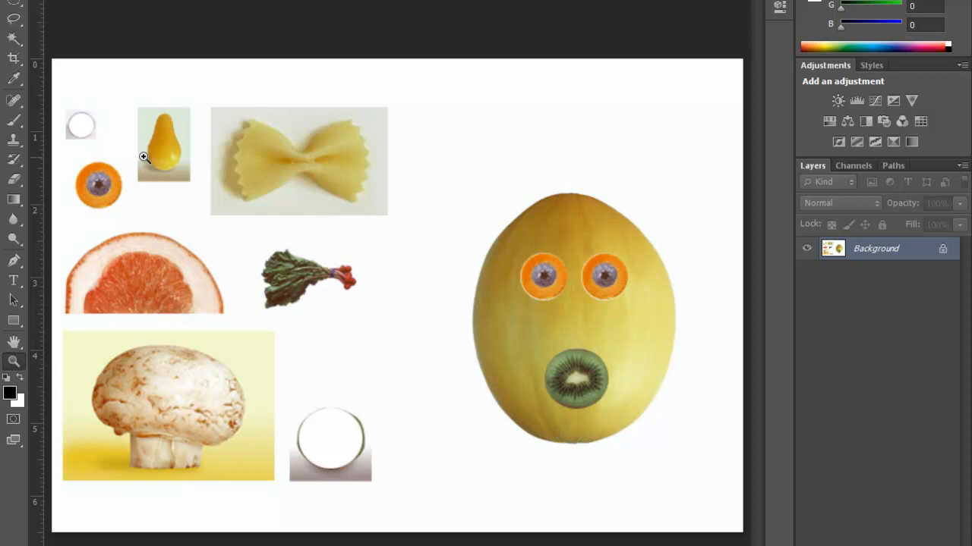
left_click(189, 152)
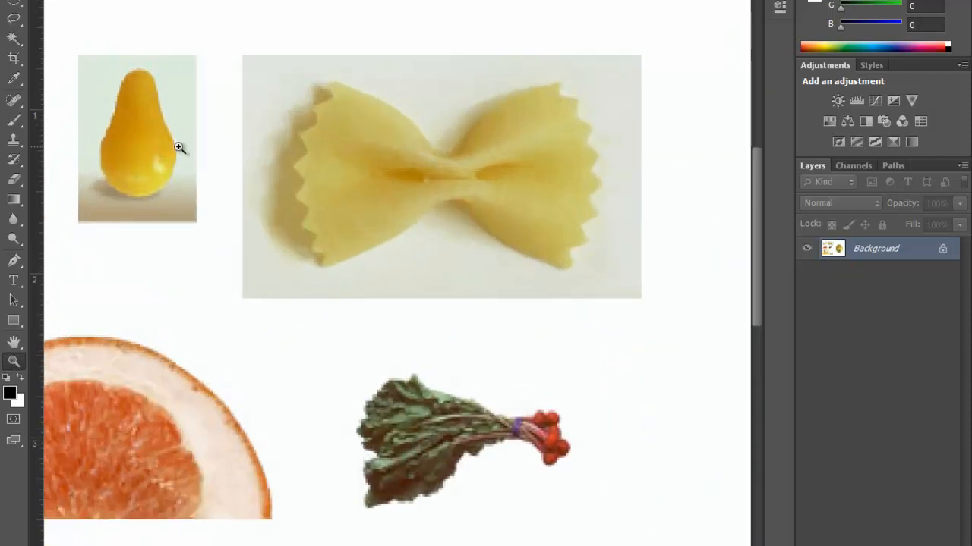
left_click(179, 147)
left_click_drag(437, 545, 401, 545)
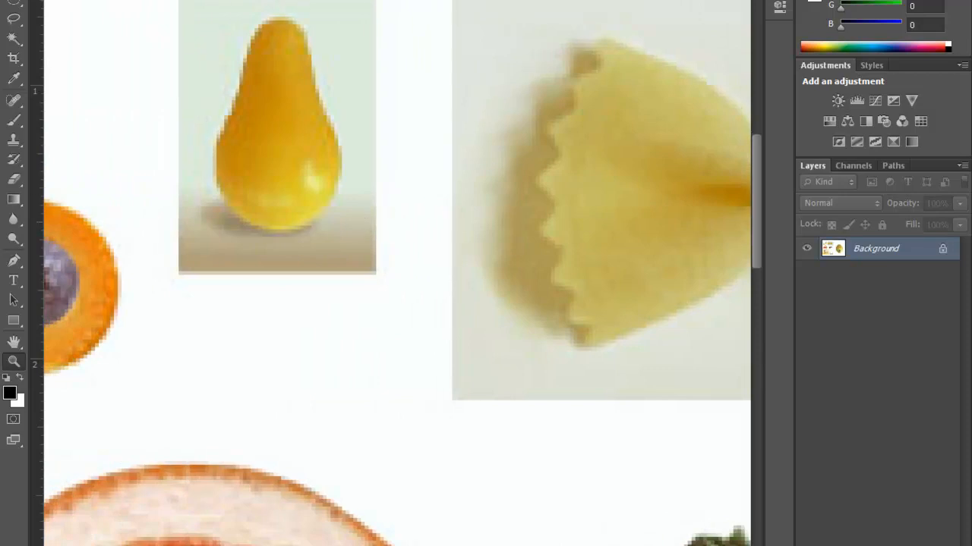
left_click_drag(758, 174, 759, 157)
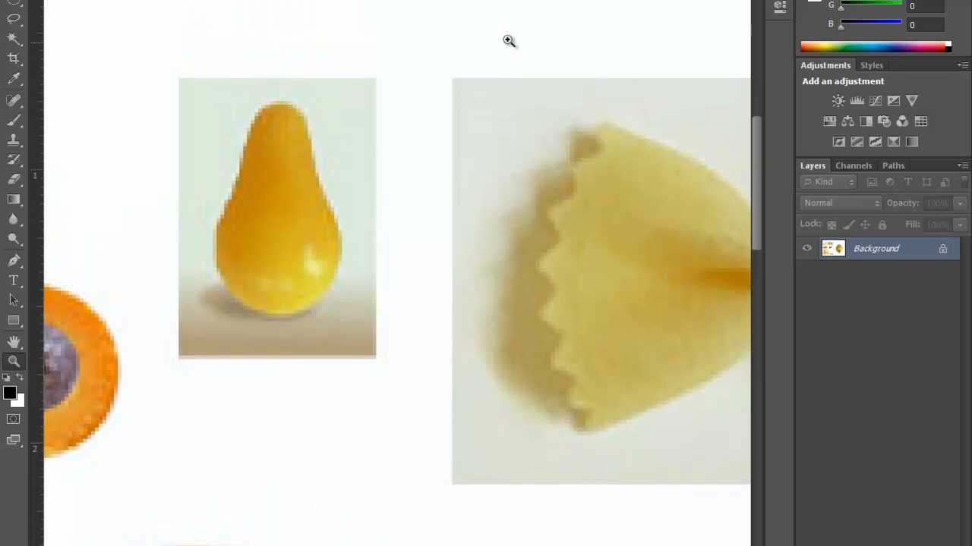
left_click(14, 42)
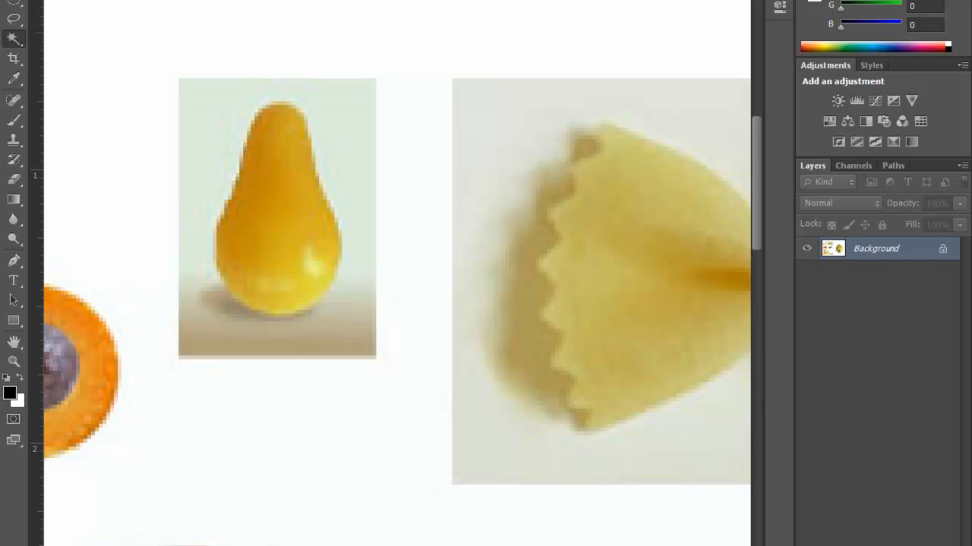
left_click(289, 163)
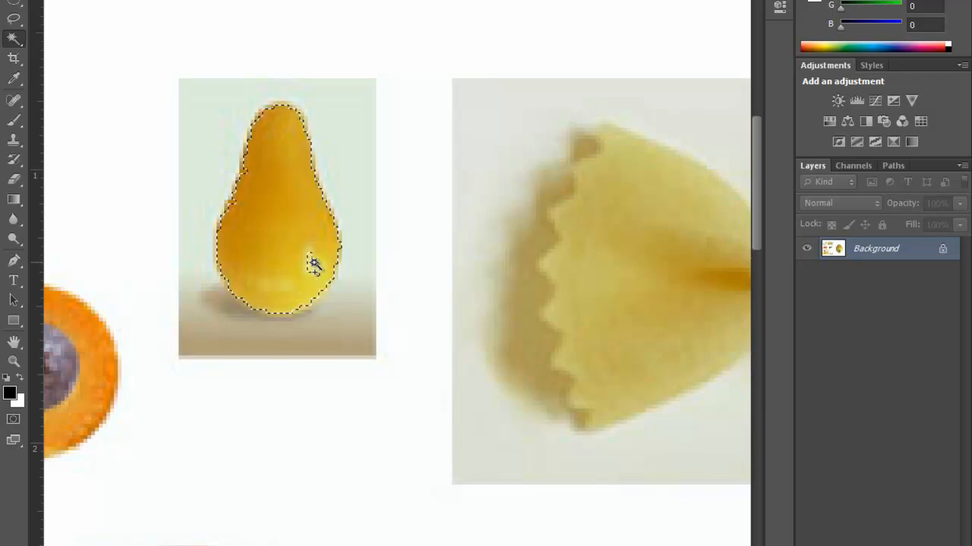
left_click(313, 263, "shift")
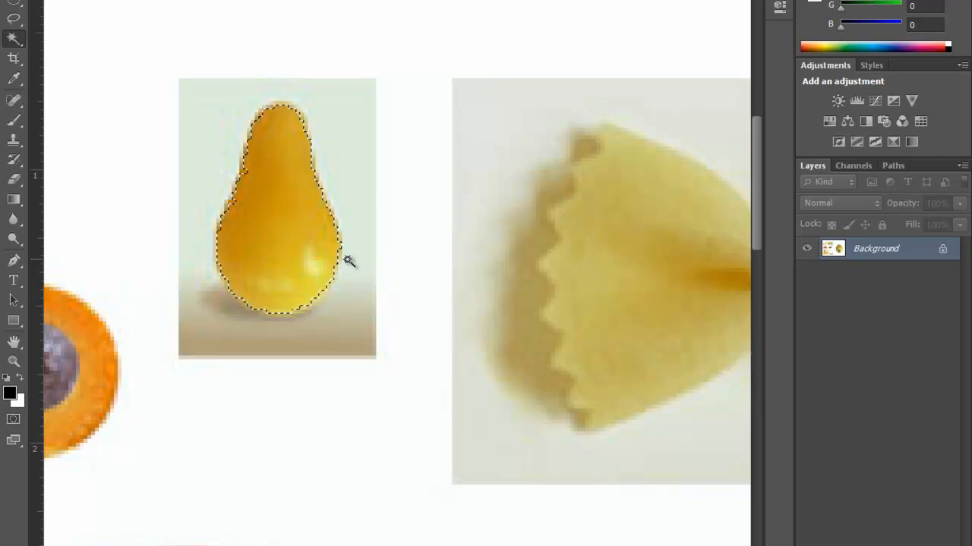
Move the selected pear onto the melon between the eyes and the kiwi mouth as the nose, and deselect.
key("ctrl+0")
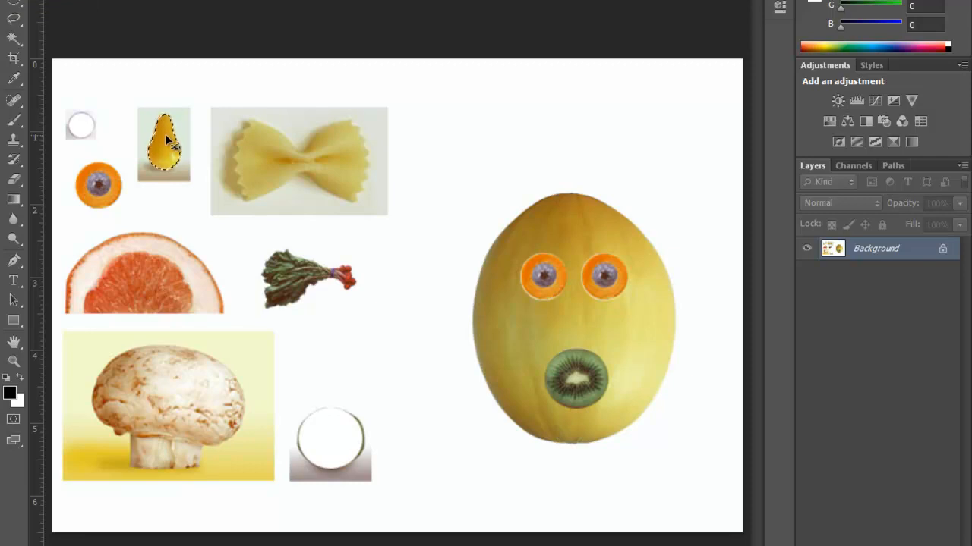
left_click_drag(165, 134, 576, 307)
key("ctrl+d")
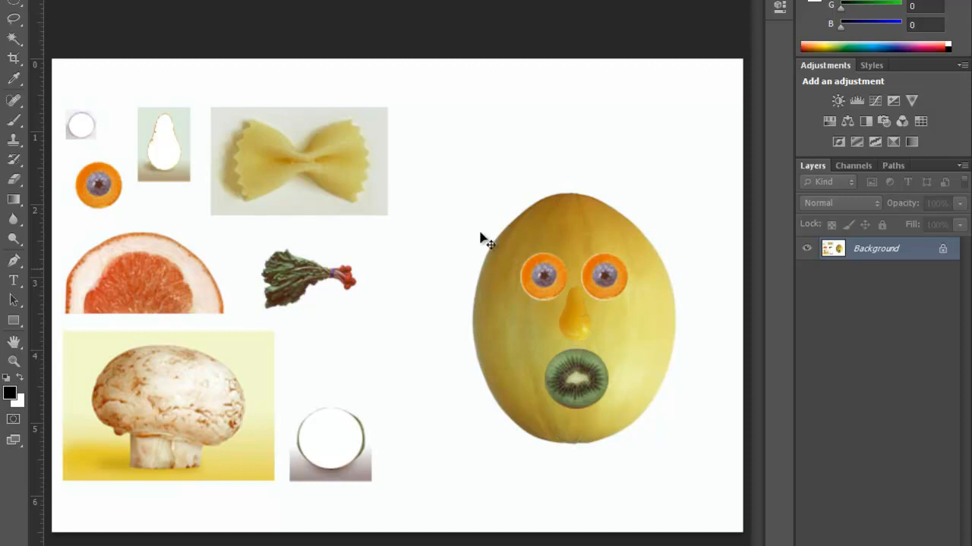
Begin a Lasso selection of the bow-tie pasta by tracing freehand along its upper edge from left to right.
left_click(15, 362)
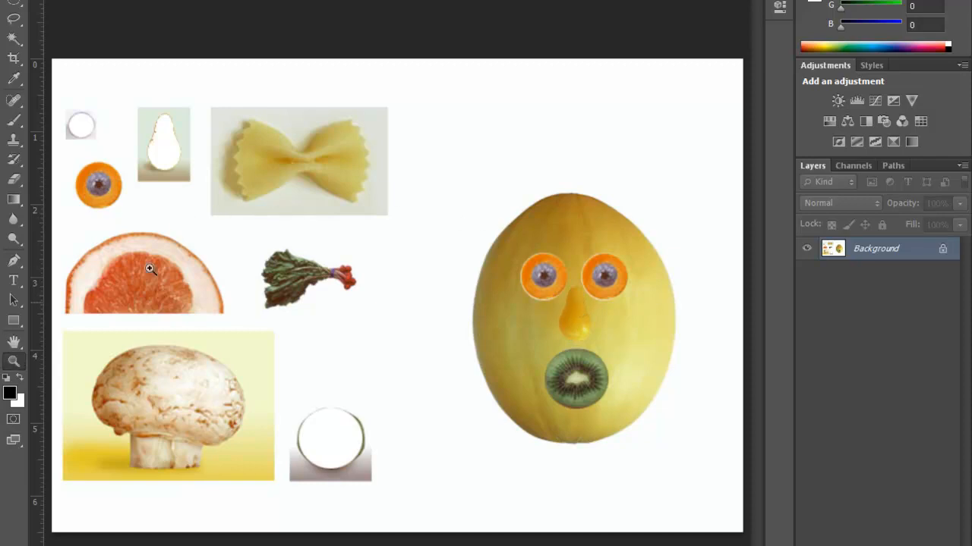
left_click_drag(304, 160, 408, 504)
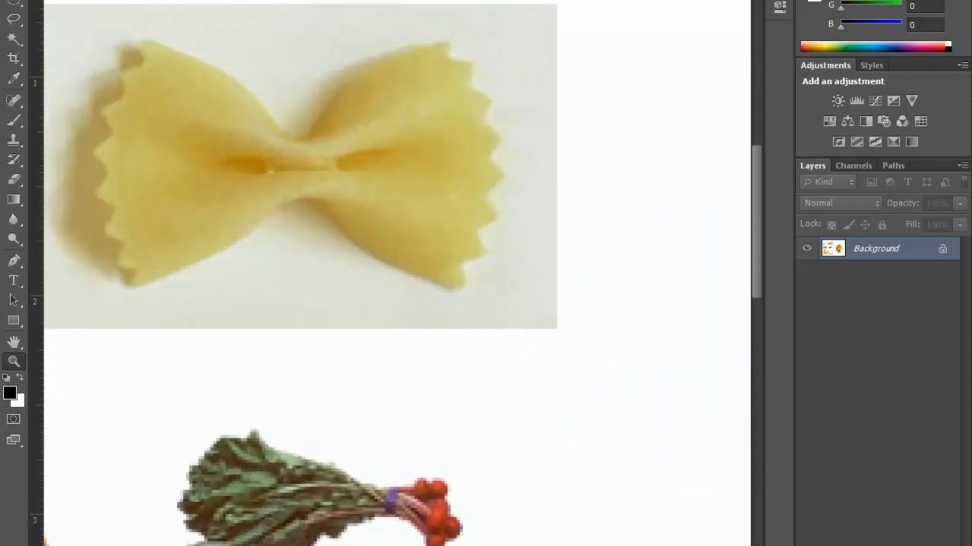
scroll(397, 273, "left", 3)
left_click_drag(755, 244, 759, 220)
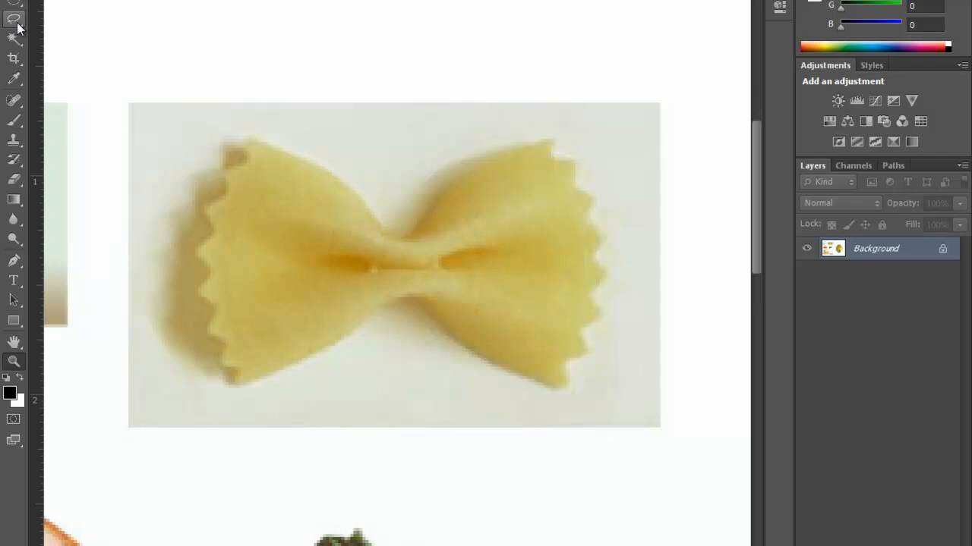
left_click(17, 25)
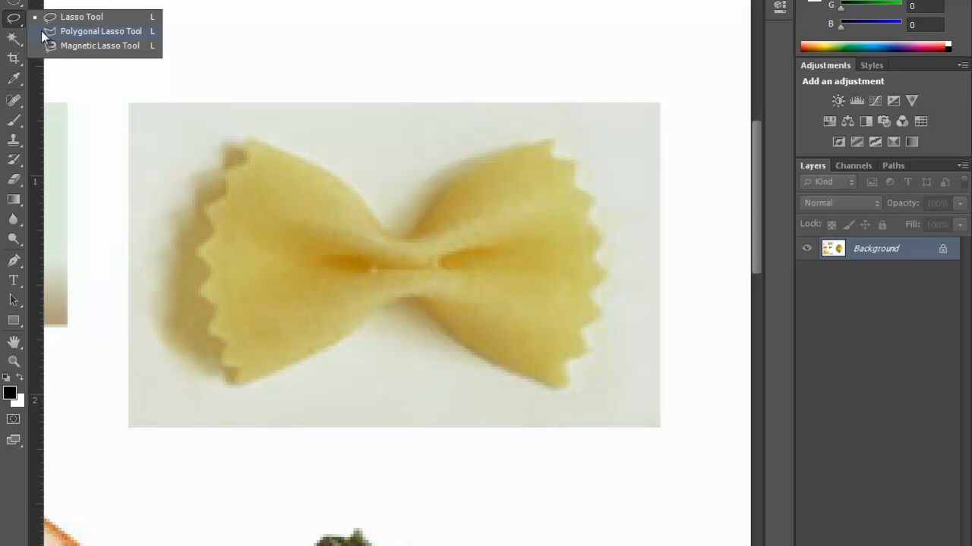
left_click(42, 24)
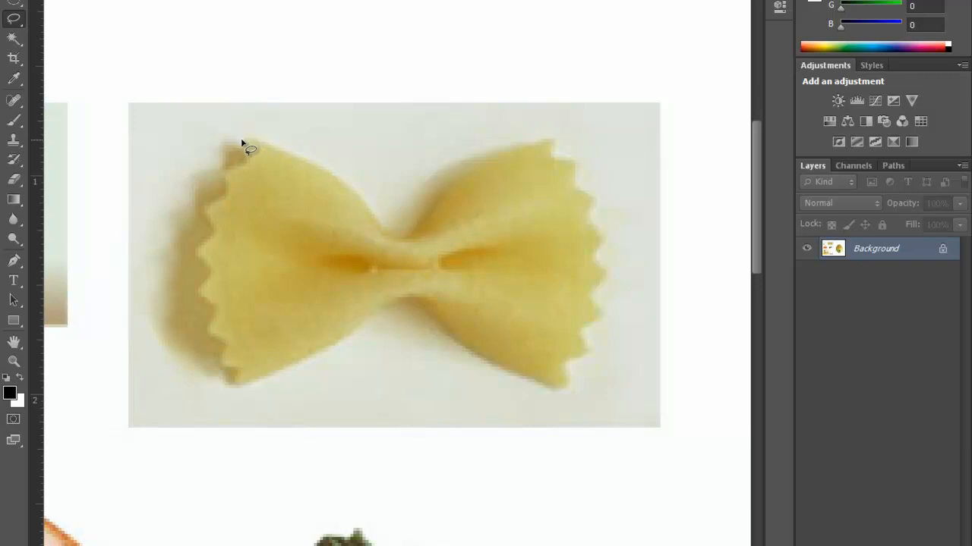
mouse_move(245, 141)
left_mouse_down()
mouse_move(326, 174)
mouse_move(401, 240)
mouse_move(454, 188)
mouse_move(551, 137)
left_mouse_up()
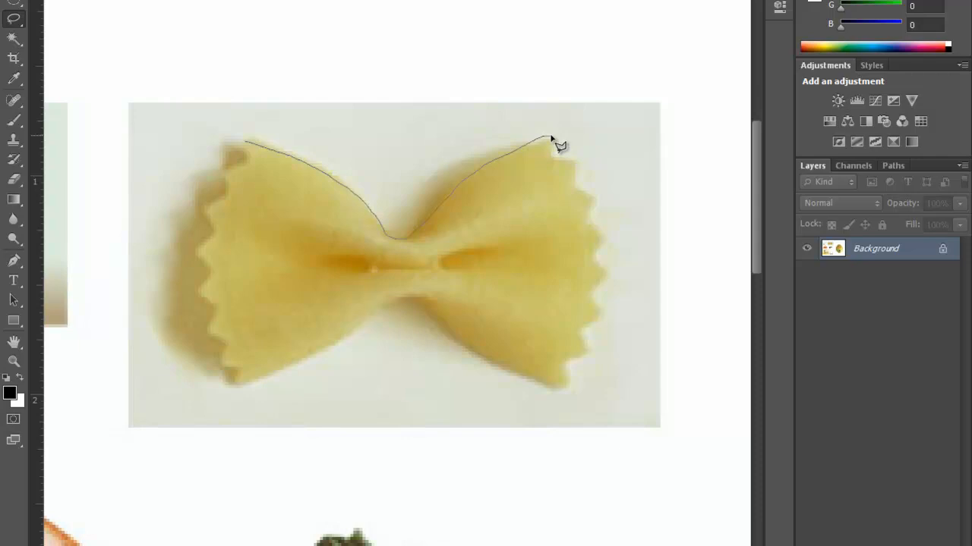
Continue the lasso with straight segments around the pasta's right zigzag edge, and trace its lower and left edges to close the selection.
left_click(550, 156)
left_click(575, 156)
left_click(575, 183)
left_click(597, 200)
left_click(581, 220)
left_click(611, 235)
left_click(583, 254)
left_click(612, 272)
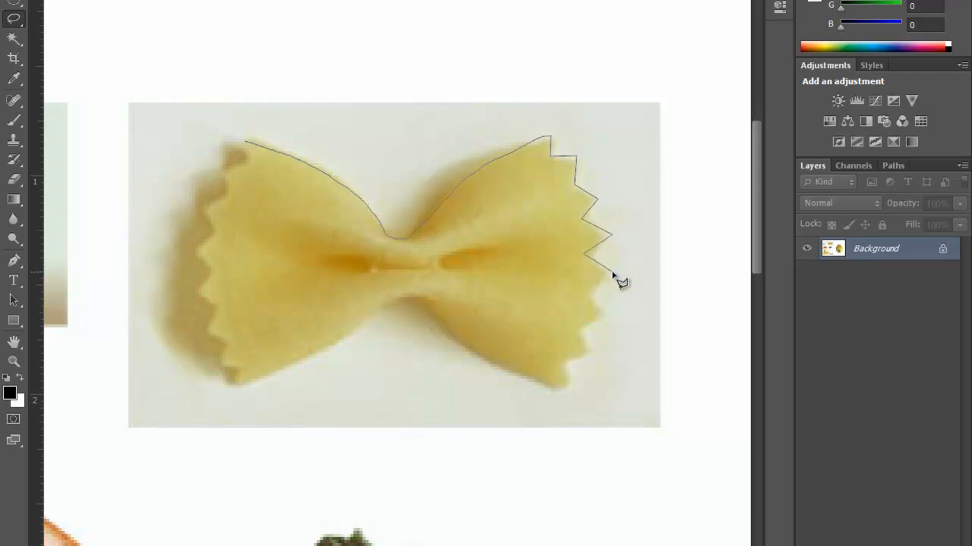
left_click(582, 291)
left_click(600, 317)
left_click(574, 321)
left_click(589, 350)
left_click(559, 353)
mouse_move(563, 388)
left_mouse_down()
mouse_move(478, 352)
mouse_move(424, 296)
mouse_move(386, 304)
mouse_move(335, 347)
mouse_move(234, 387)
left_mouse_up()
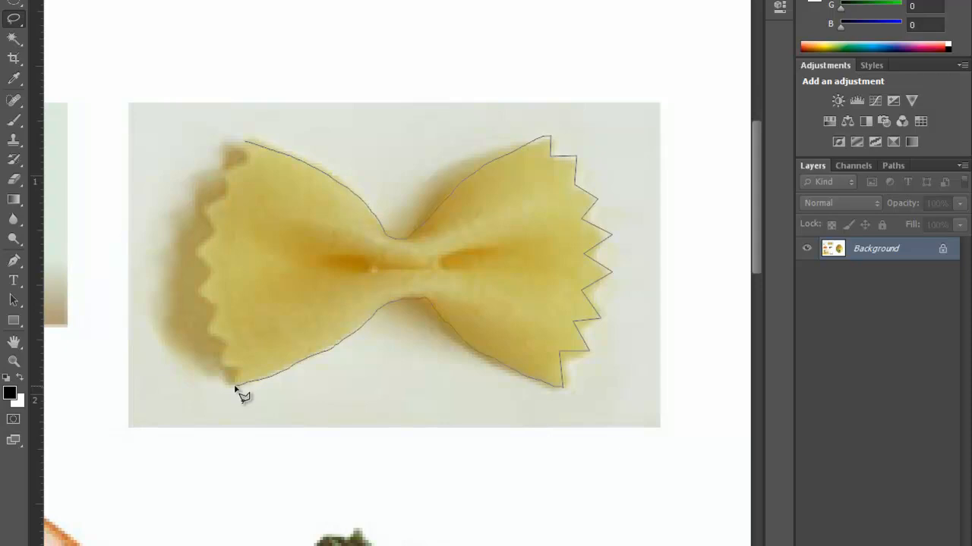
mouse_move(235, 388)
left_mouse_down()
mouse_move(239, 371)
mouse_move(222, 361)
mouse_move(238, 361)
mouse_move(232, 342)
mouse_move(201, 323)
mouse_move(210, 336)
mouse_move(219, 307)
mouse_move(190, 284)
mouse_move(199, 290)
mouse_move(216, 273)
mouse_move(194, 246)
mouse_move(215, 235)
mouse_move(205, 211)
mouse_move(227, 199)
mouse_move(227, 168)
mouse_move(250, 163)
mouse_move(248, 138)
left_mouse_up()
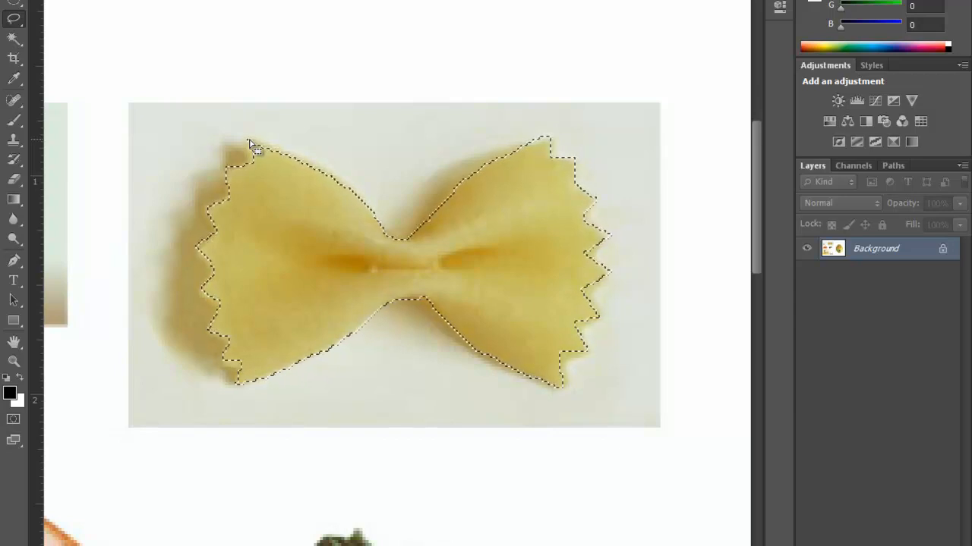
Move the selected bow-tie pasta to the bottom of the melon as a bow tie, and deselect.
key("ctrl+0")
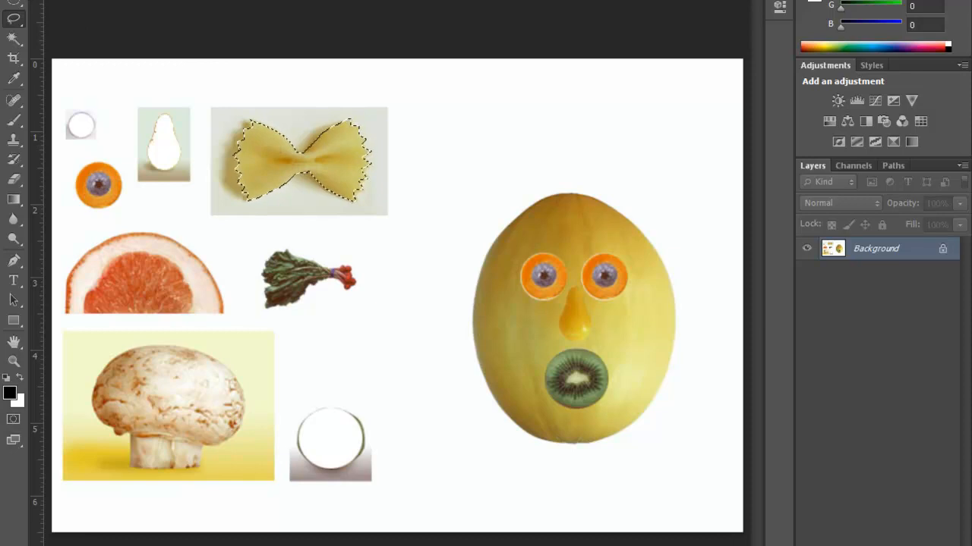
key("v")
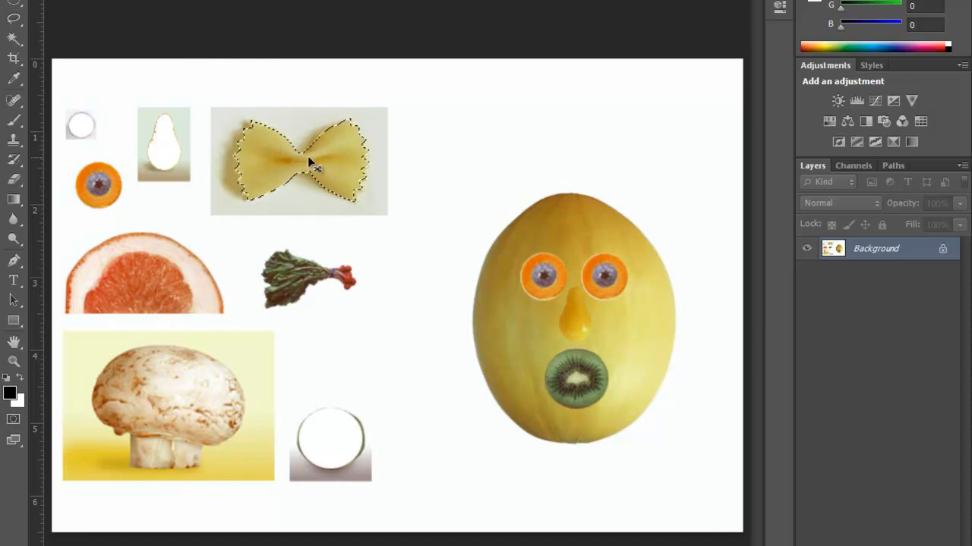
left_click_drag(305, 156, 584, 447)
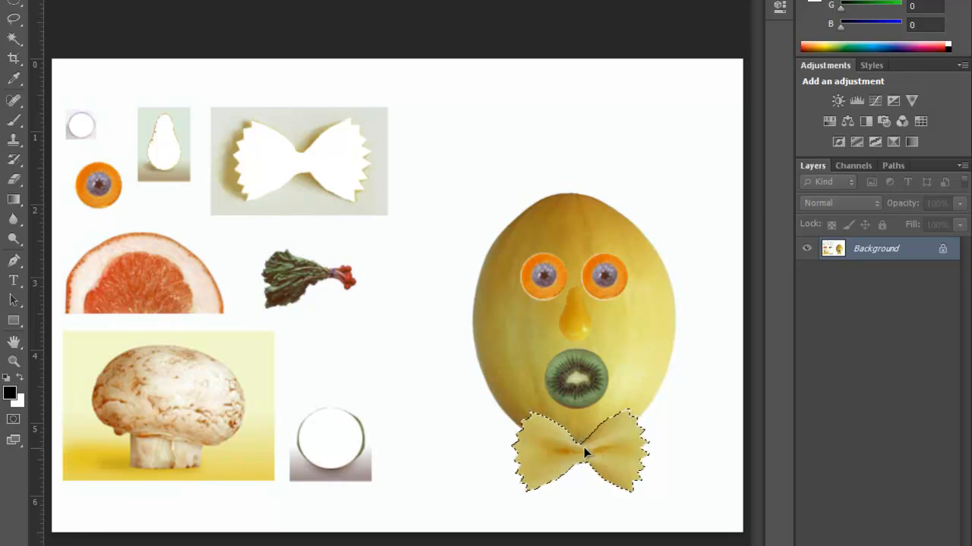
key("ctrl+d")
Save the composite as YourName_Melon.psd in Photoshop format on the H: network drive, and close the document.
left_click(41, 0)
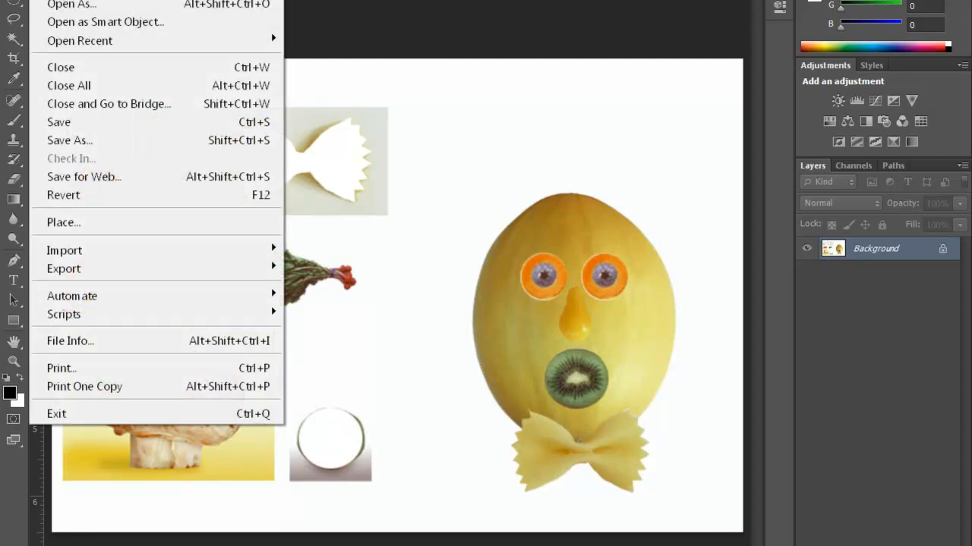
left_click(84, 141)
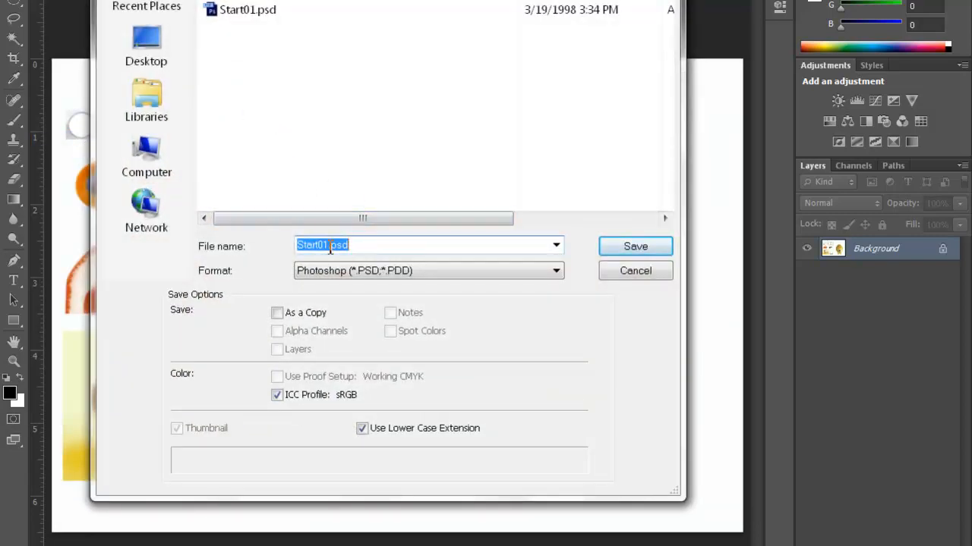
left_click_drag(329, 249, 297, 250)
type("YourName_Melon")
left_click(454, 0)
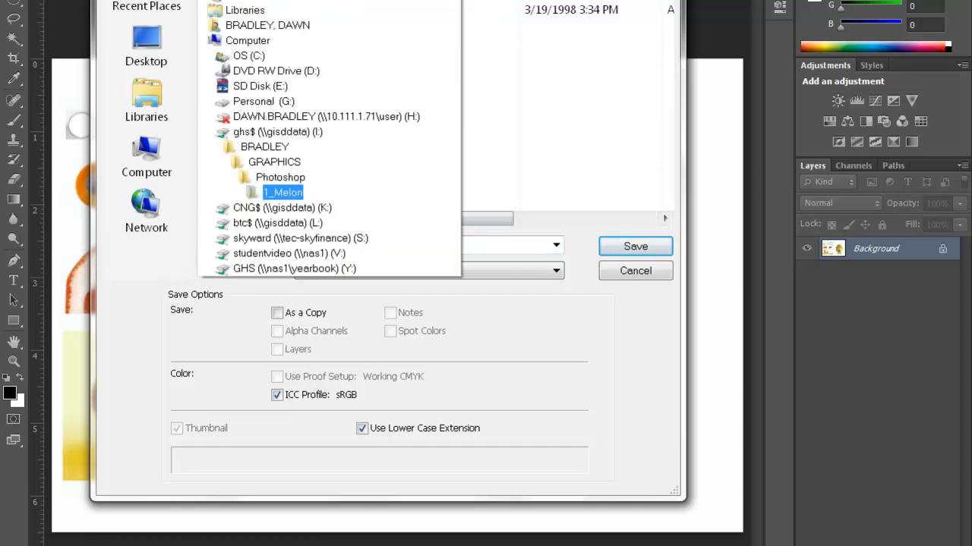
left_click(408, 121)
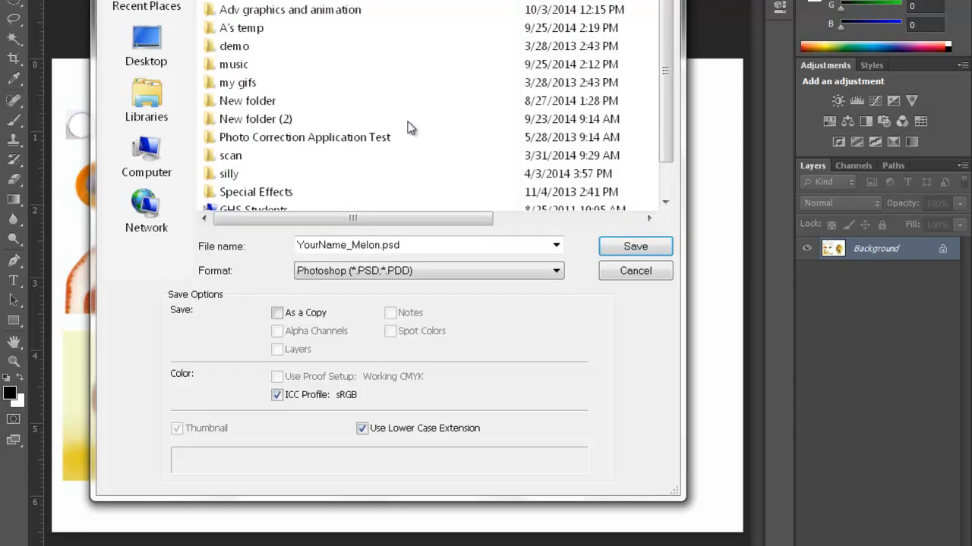
left_click(659, 246)
left_click(456, 190)
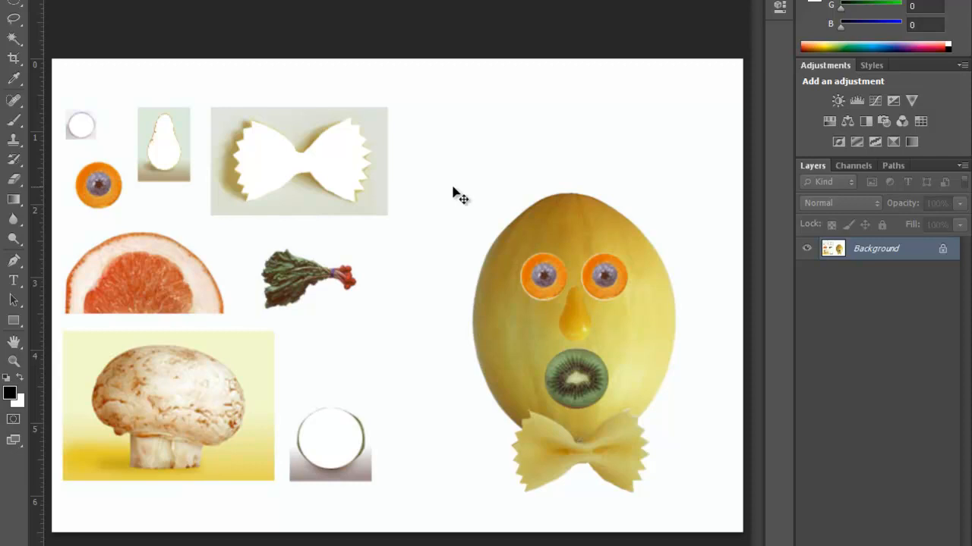
key("ctrl+w")
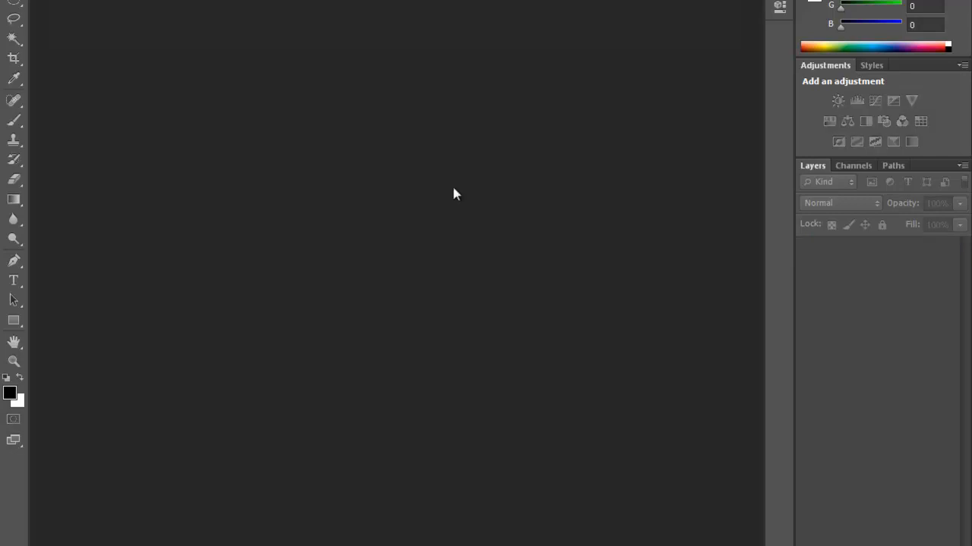